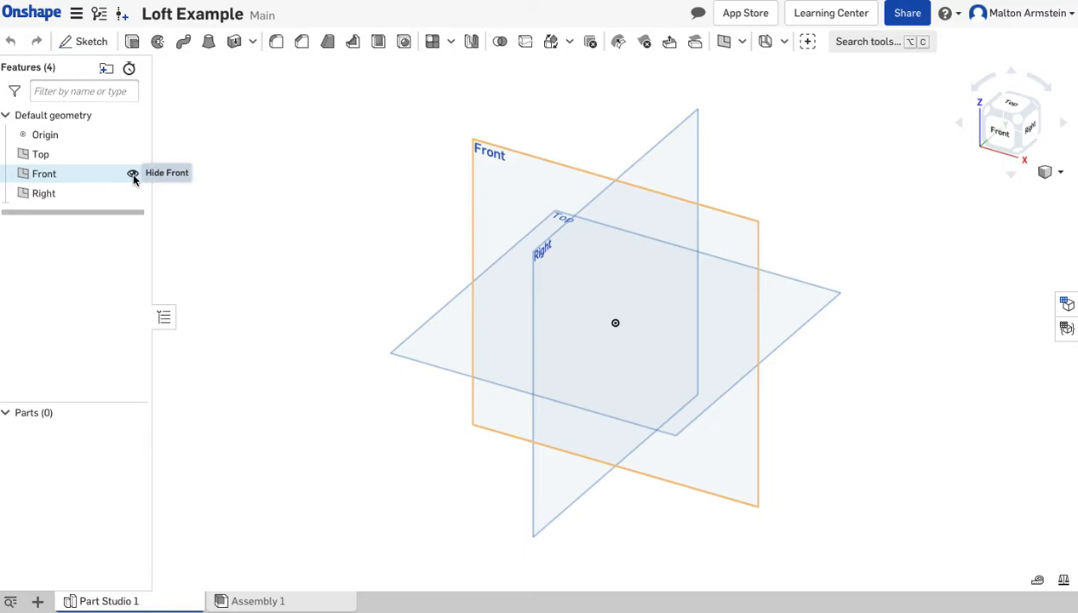
Hide the Front and Right planes and start a sketch on the Top plane, viewed straight on
left_click(133, 174)
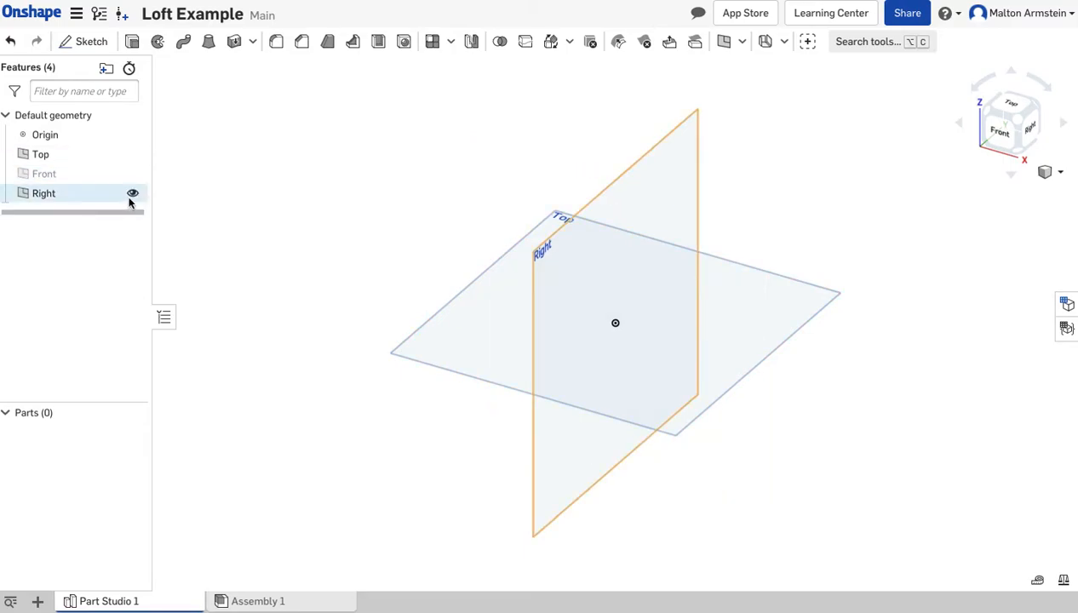
left_click(132, 193)
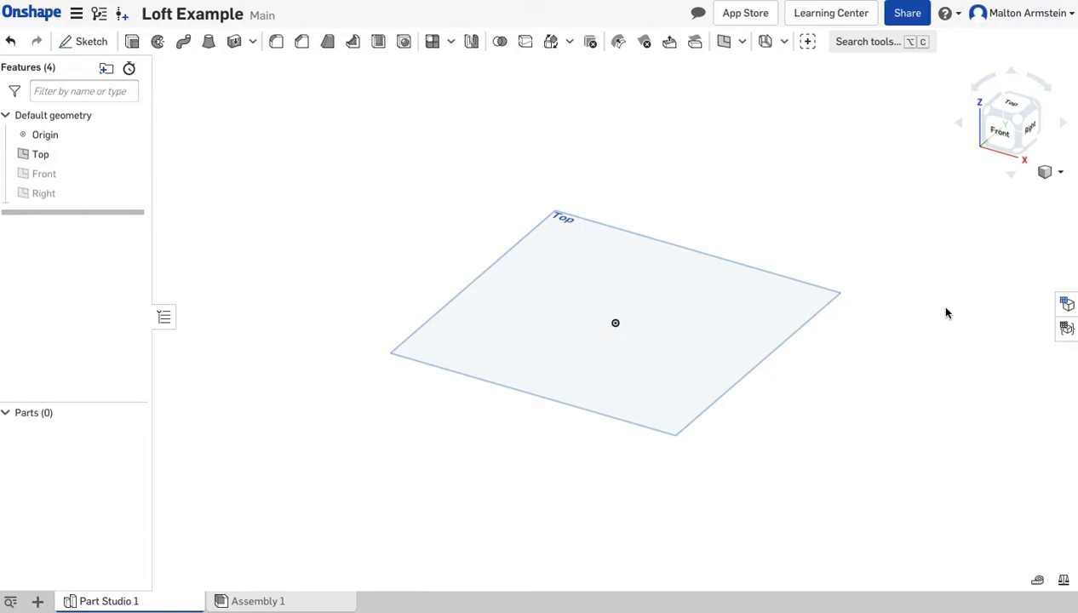
left_click(1011, 109)
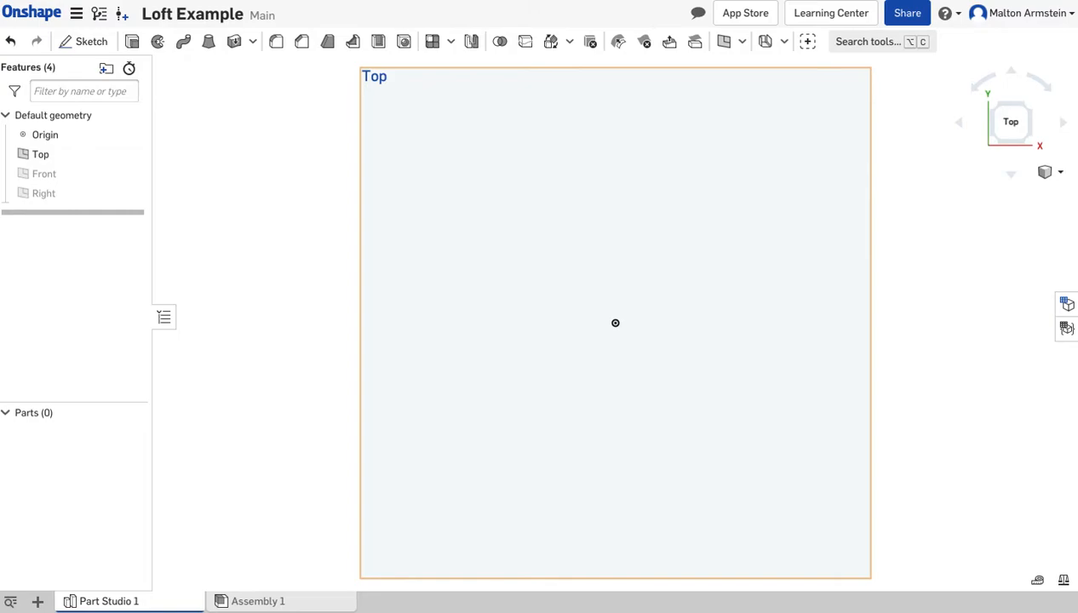
left_click(101, 46)
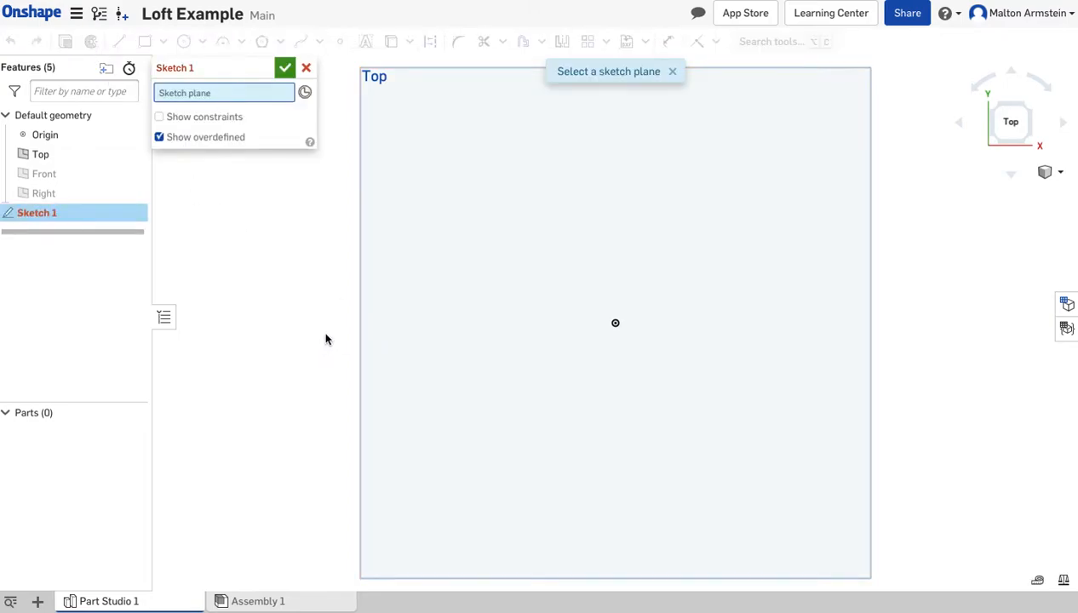
left_click(441, 133)
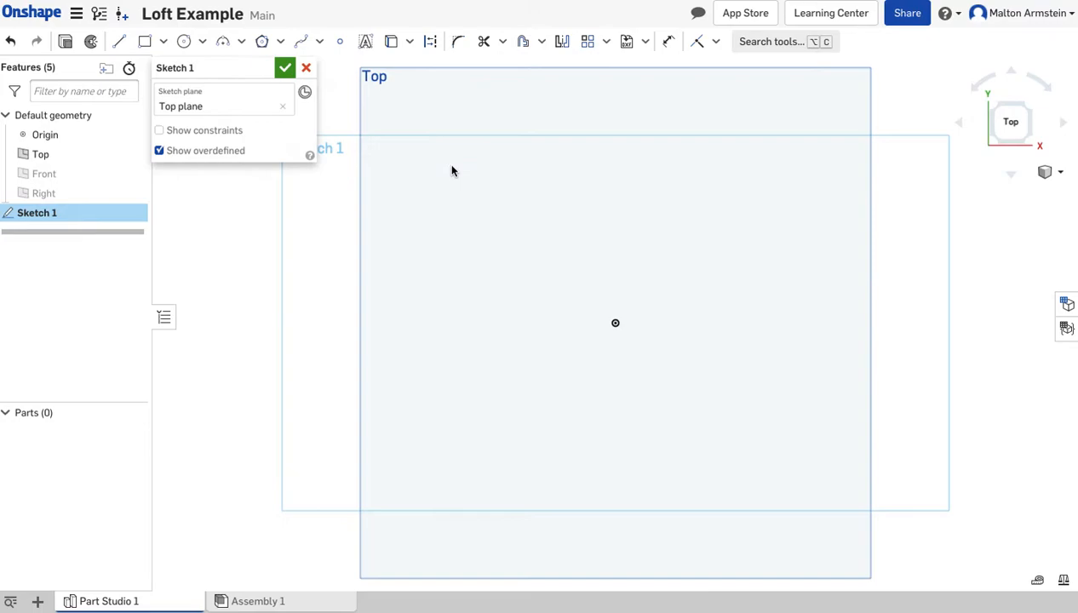
Draw an inscribed polygon with 5 sides centred on the origin, sides about 1.9 in long, with a vertical side facing +X
left_click(280, 41)
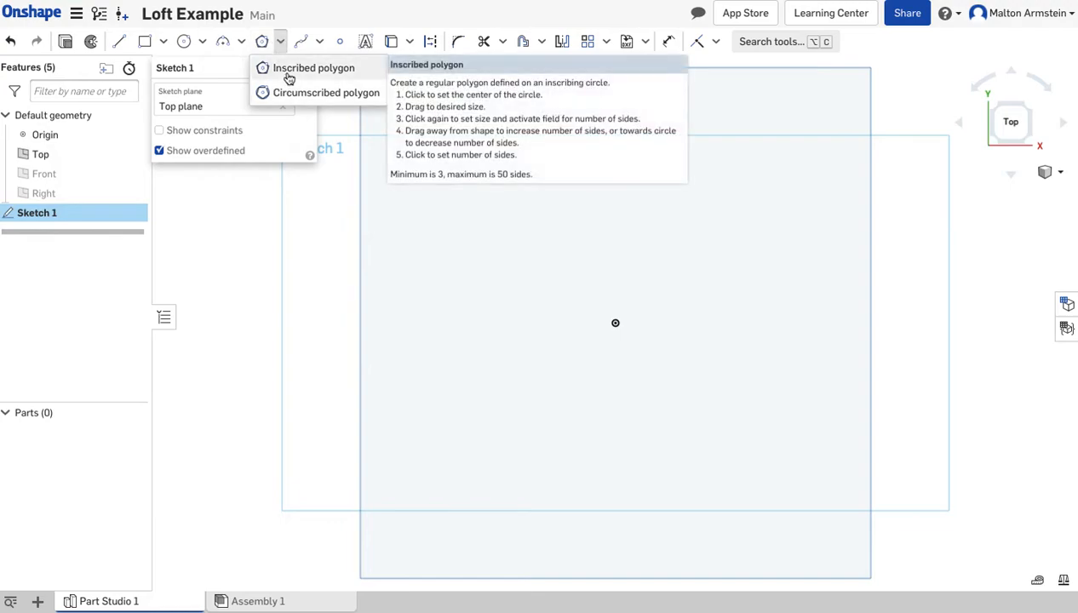
left_click(290, 76)
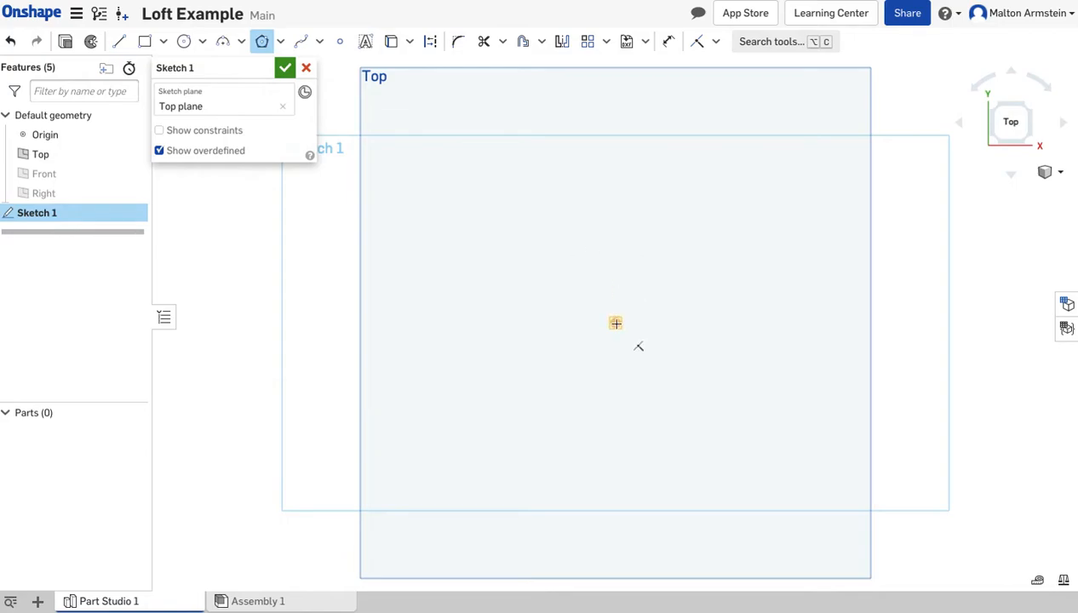
left_click(615, 323)
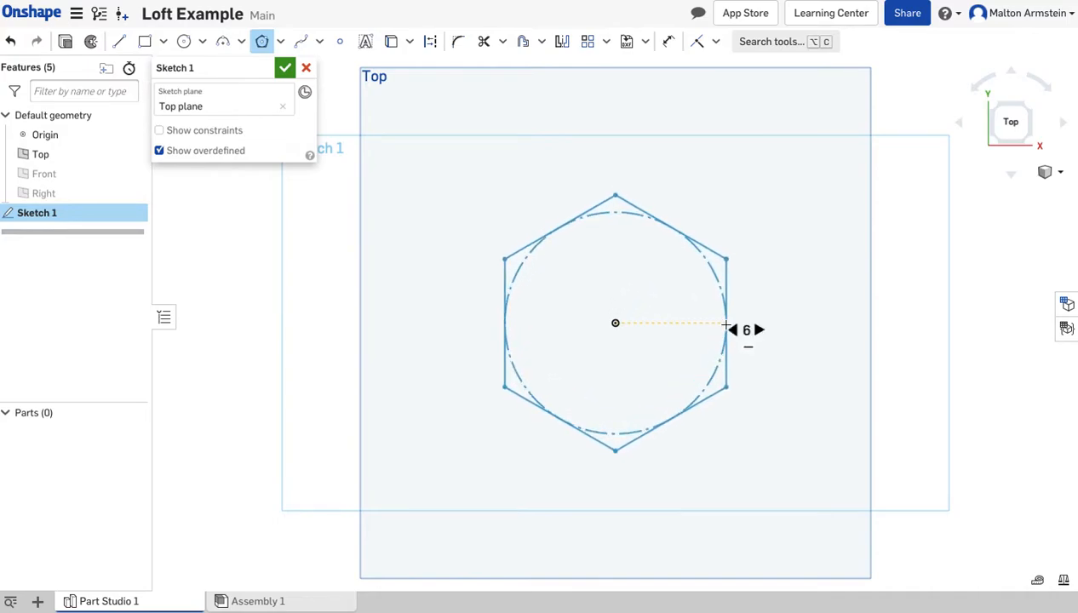
key("3")
left_click(678, 246)
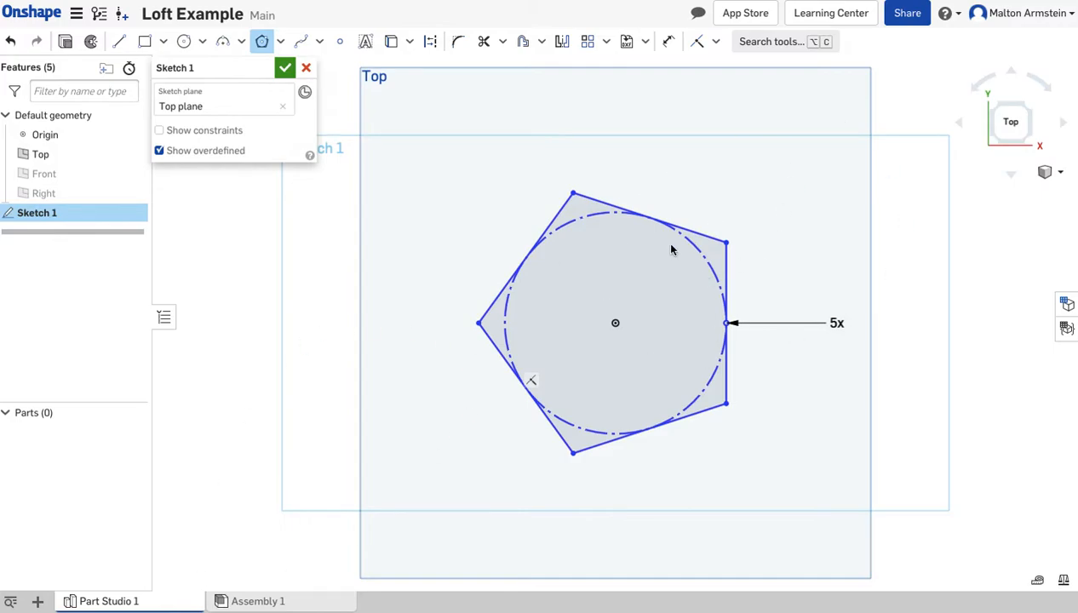
Dimension one side of the pentagon to 3 in and finish the sketch
left_click(669, 43)
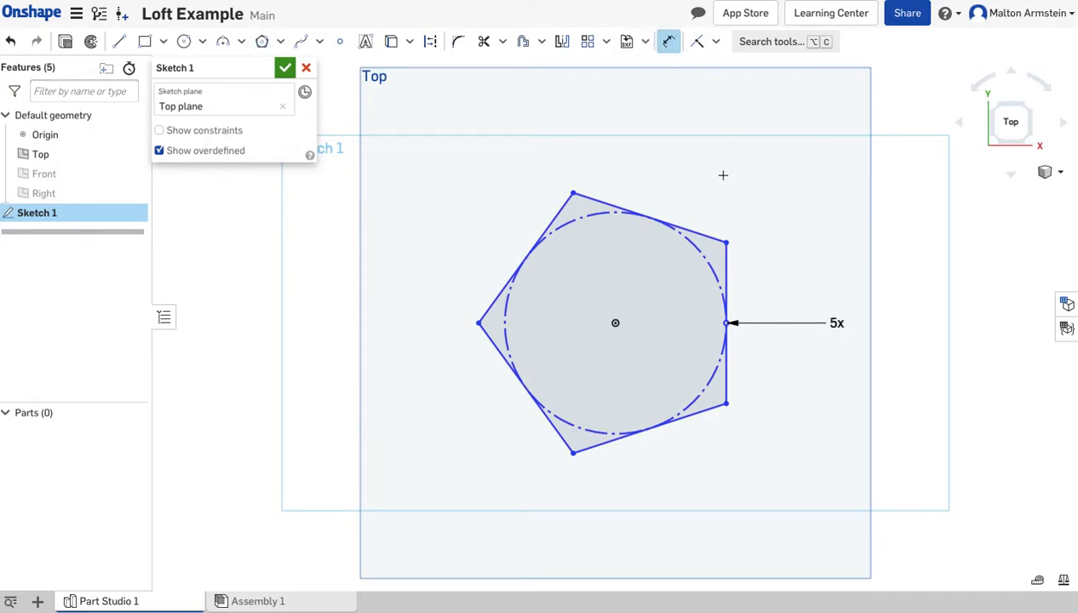
left_click(707, 234)
left_click(660, 161)
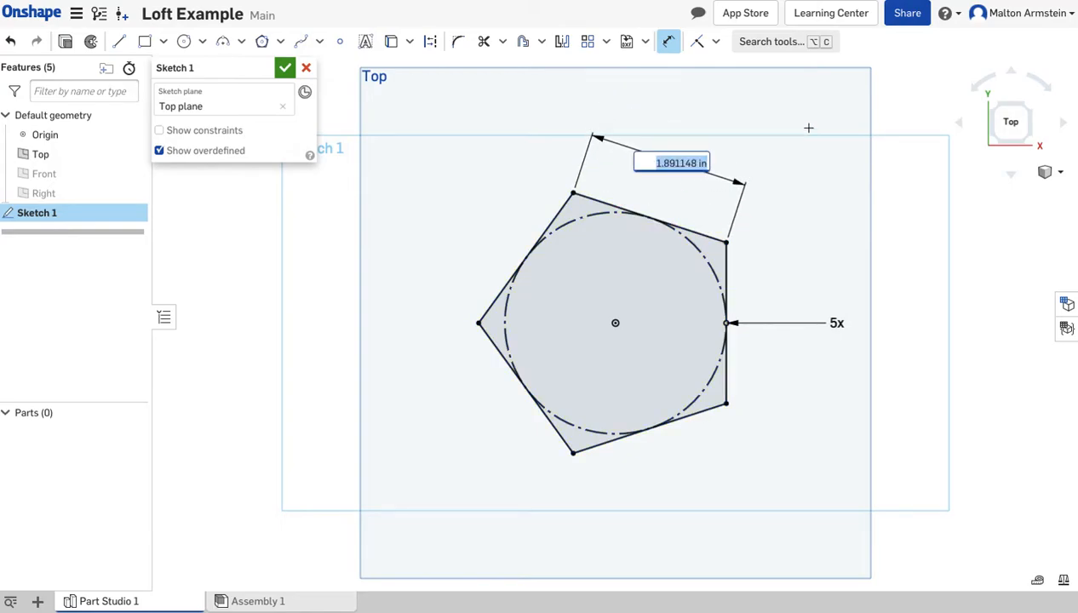
type("3")
key("Return")
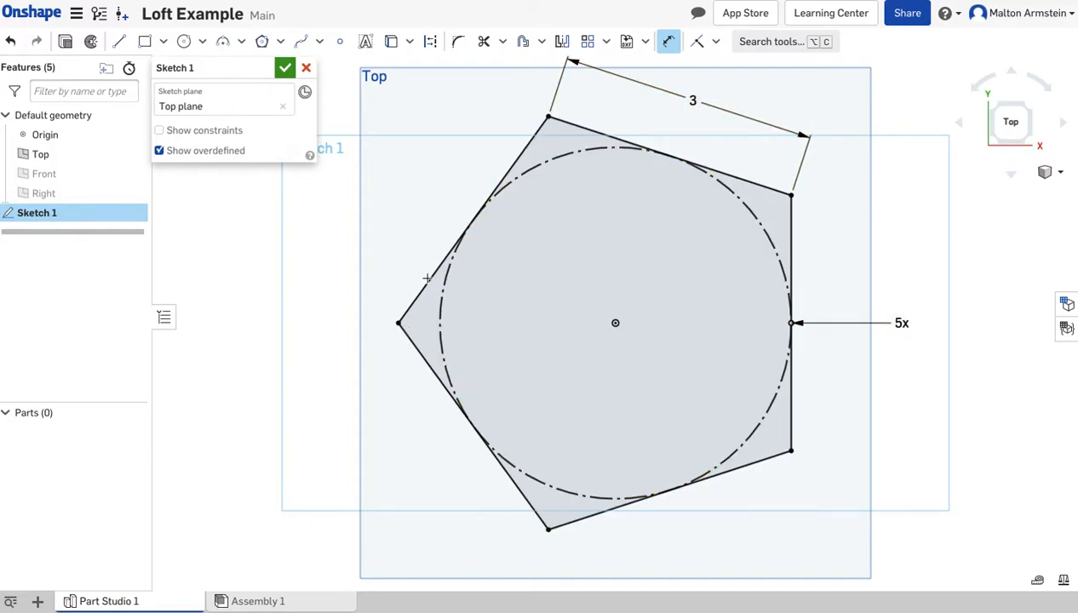
scroll(792, 225, "down", 3)
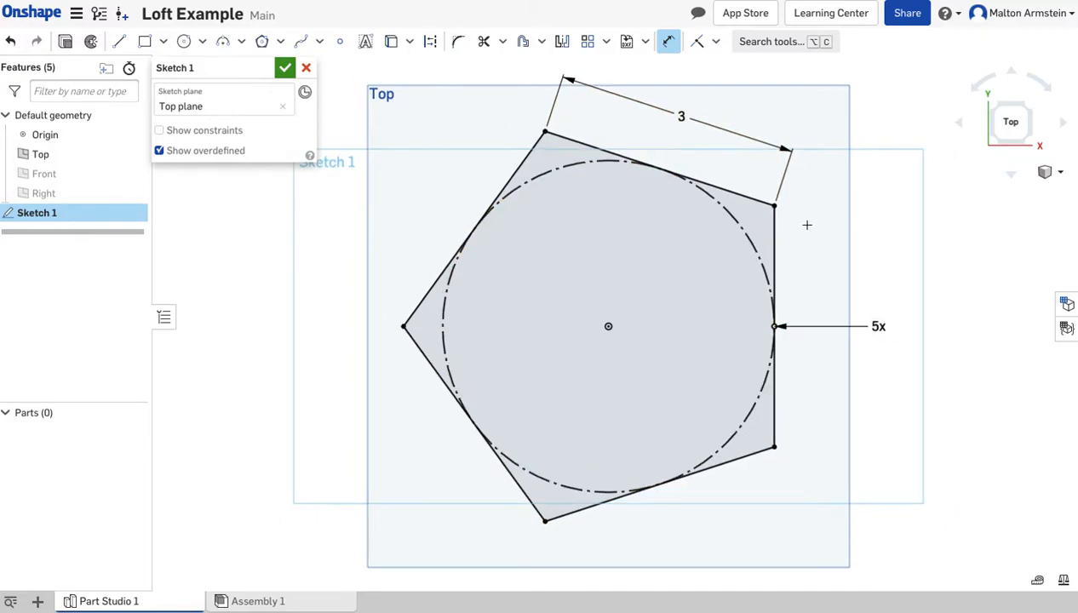
scroll(745, 213, "up", 1)
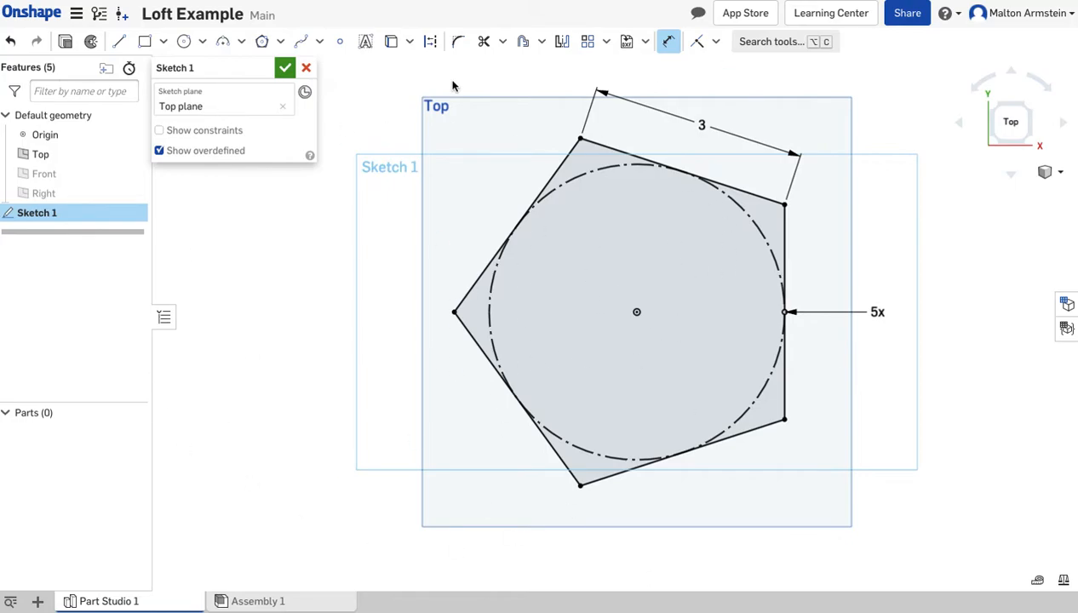
left_click(284, 71)
Create a plane offset 2 in above the Top plane
mouse_move(342, 281)
right_mouse_down()
mouse_move(367, 279)
mouse_move(318, 275)
mouse_move(308, 301)
mouse_move(358, 291)
mouse_move(344, 305)
right_mouse_up()
scroll(345, 304, "down", 5)
scroll(346, 300, "up", 1)
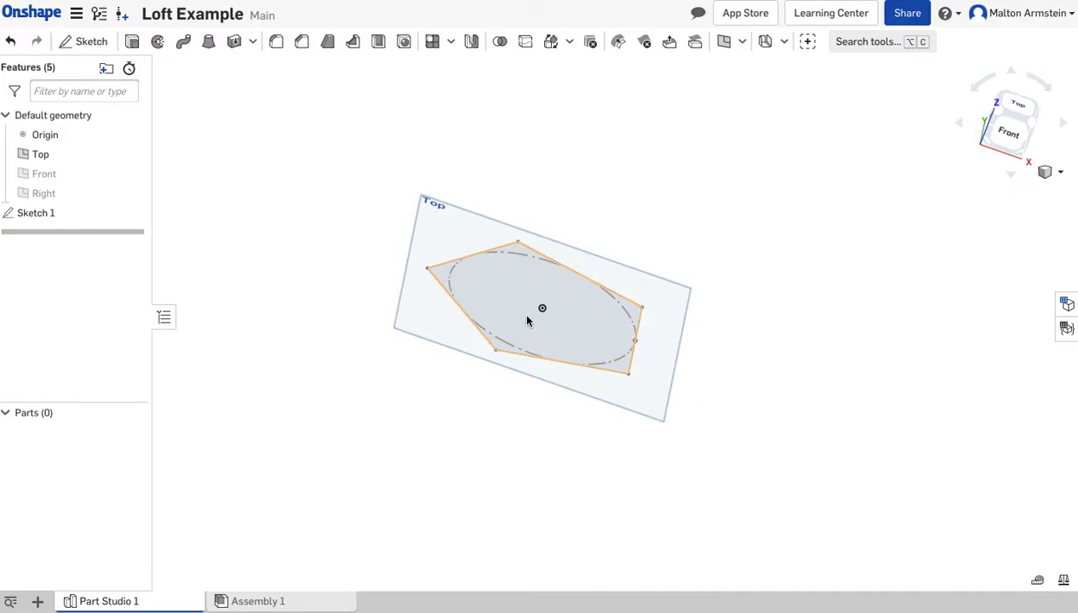
mouse_move(519, 419)
right_mouse_down()
mouse_move(601, 407)
mouse_move(539, 417)
mouse_move(540, 405)
right_mouse_up()
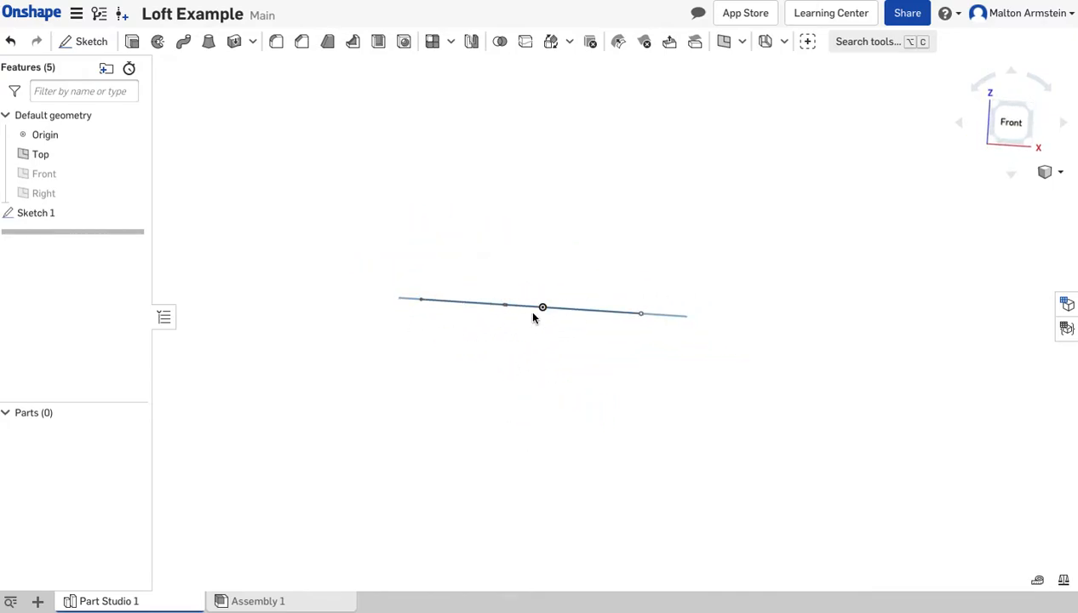
mouse_move(576, 216)
right_mouse_down()
mouse_move(589, 255)
mouse_move(573, 284)
mouse_move(603, 280)
right_mouse_up()
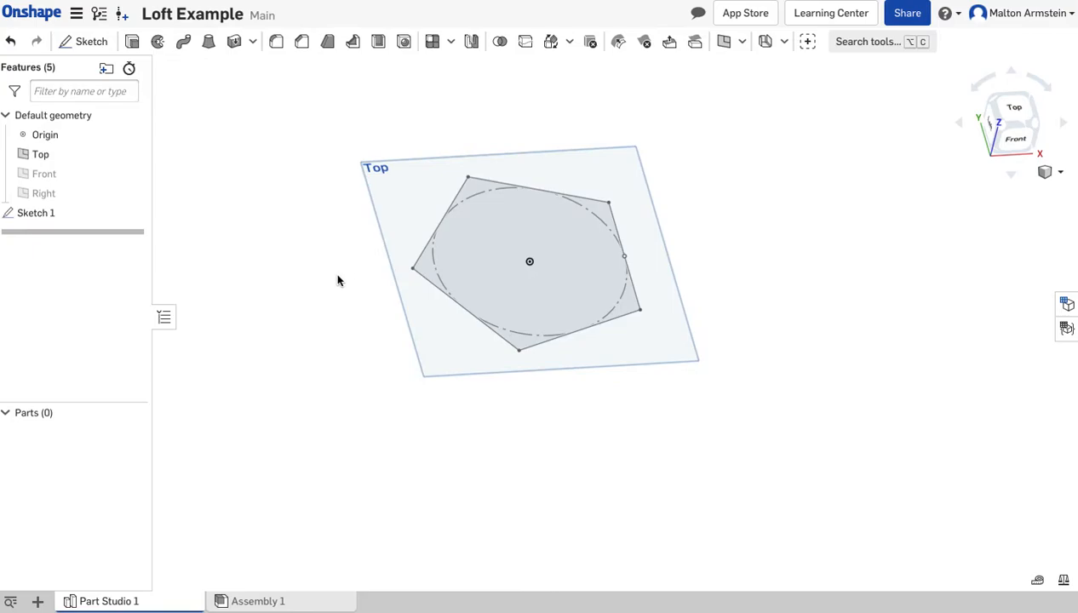
right_click_drag(371, 170, 385, 221)
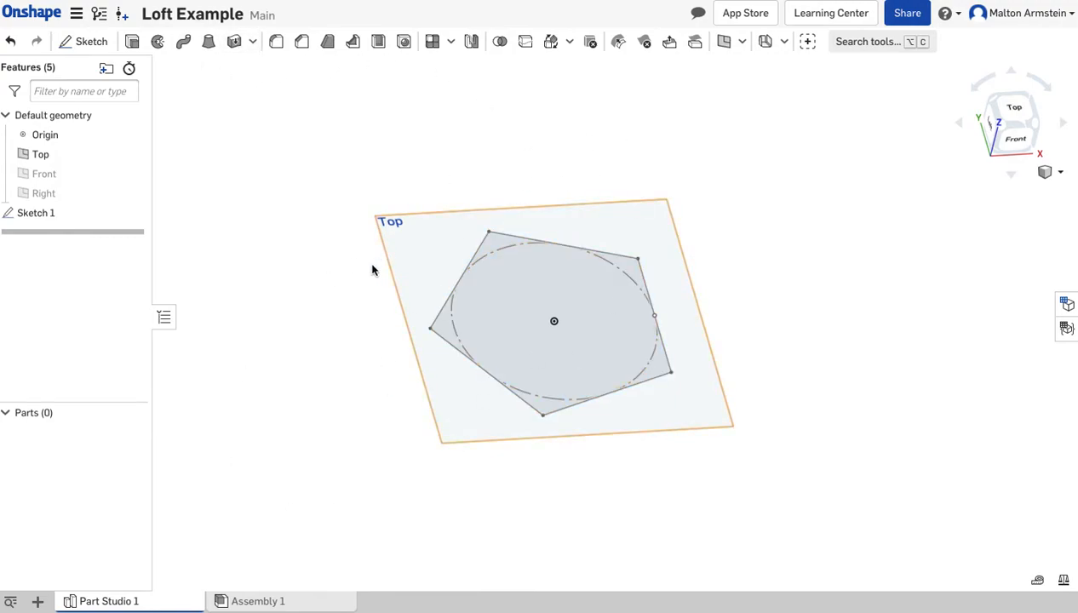
left_click(725, 43)
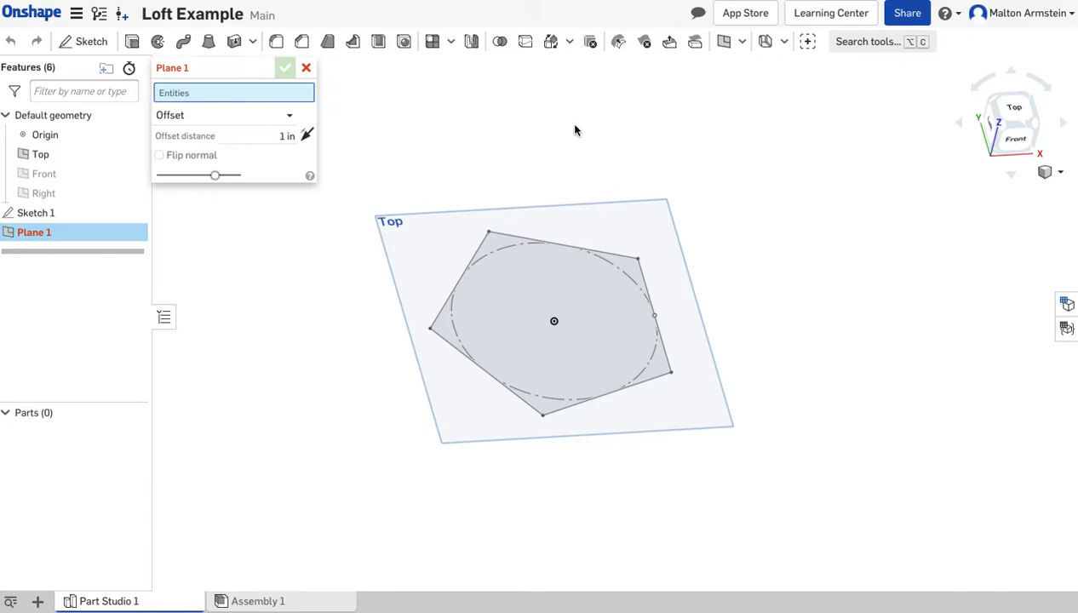
left_click(396, 230)
mouse_move(533, 497)
right_mouse_down()
mouse_move(570, 461)
mouse_move(618, 464)
mouse_move(532, 475)
right_mouse_up()
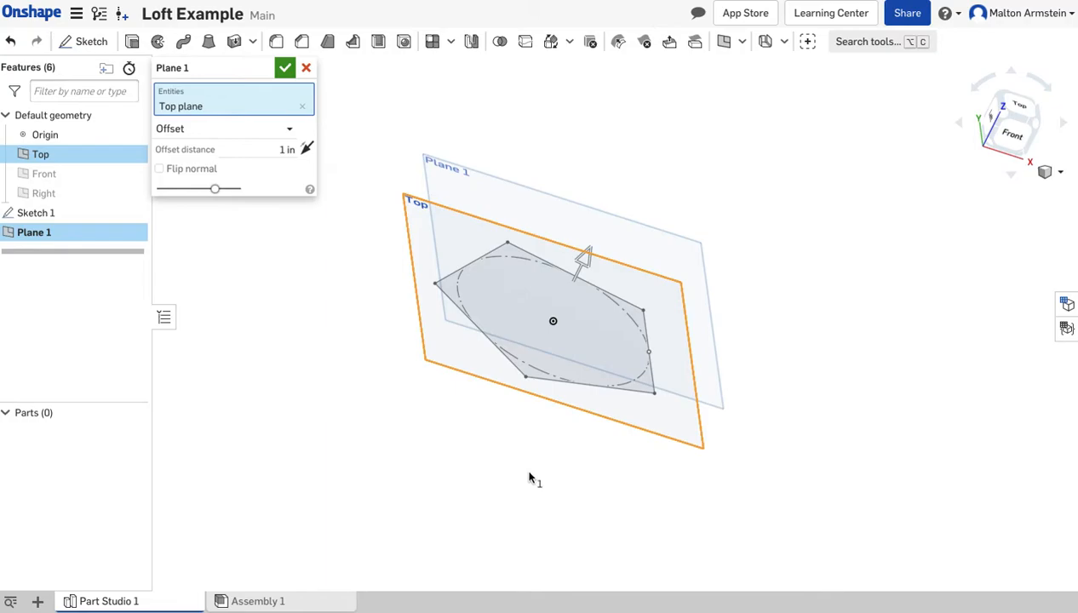
left_click(256, 151)
type("2")
key("Return")
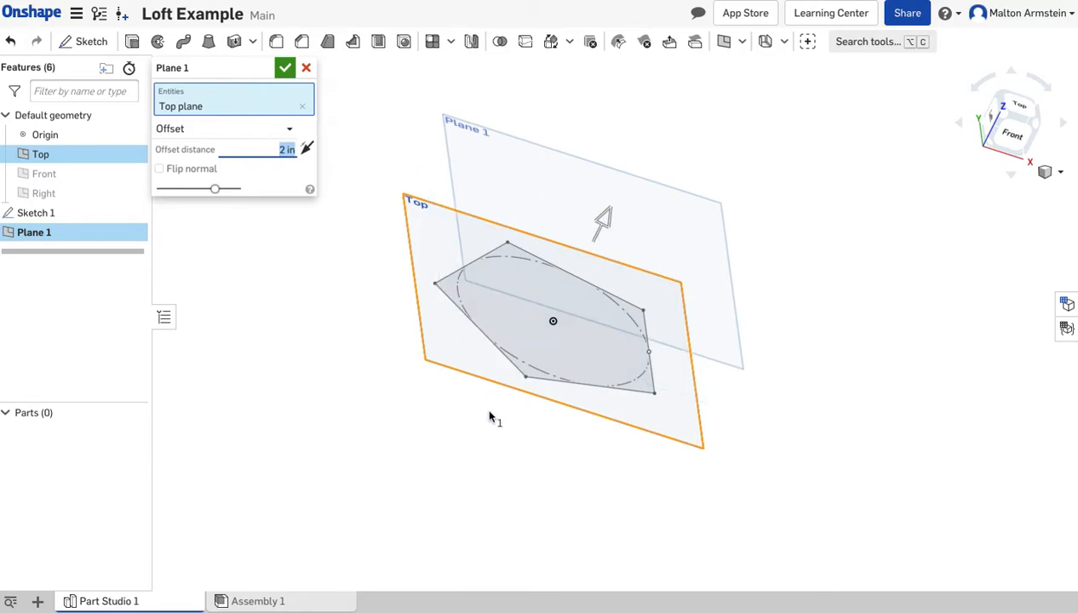
left_click(283, 70)
Sketch on Plane 1 a 5-sided inscribed polygon centred on the origin, sides about 2.15 in long, with a horizontal side facing +Y
right_click_drag(324, 241, 310, 283)
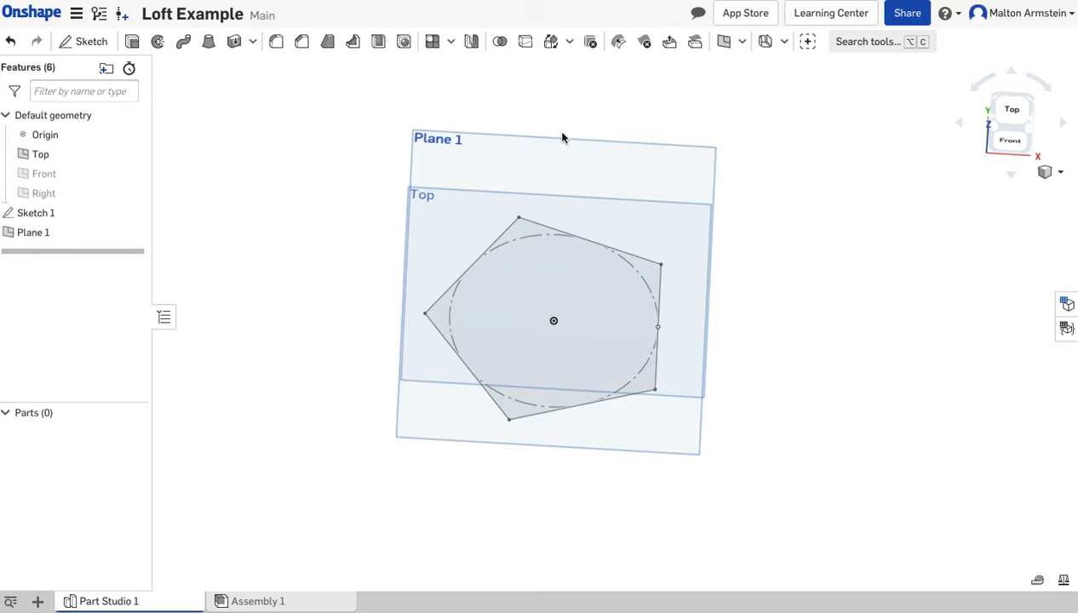
left_click(1014, 112)
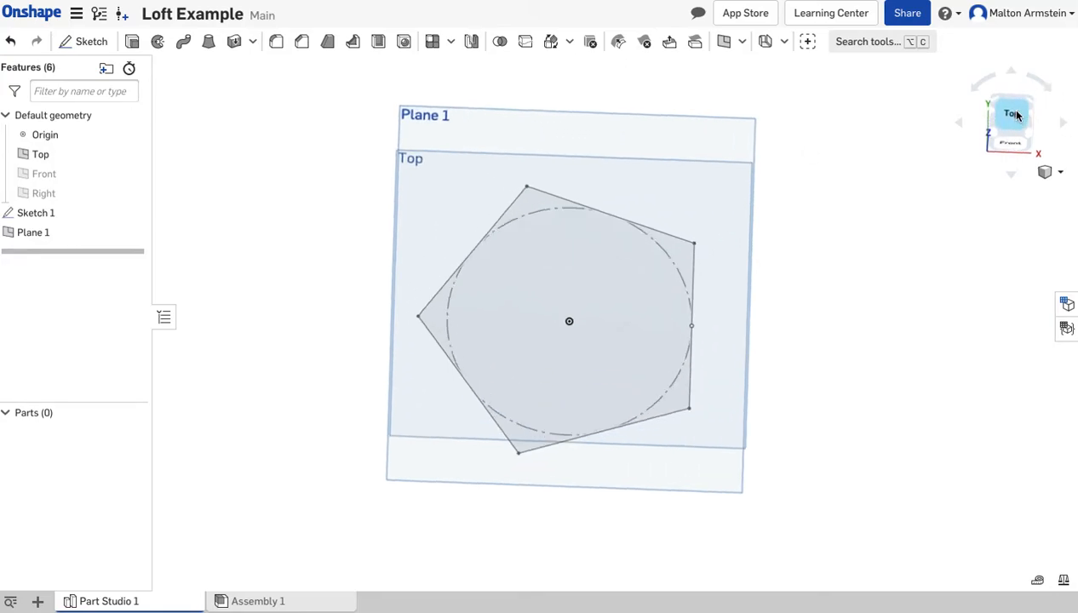
left_click(72, 45)
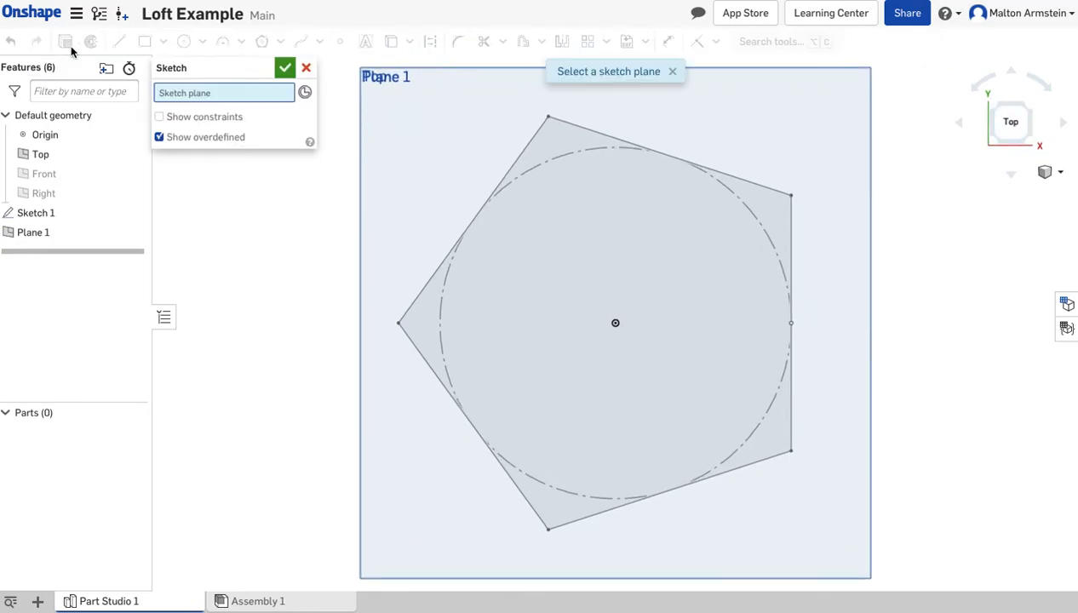
left_click(430, 147)
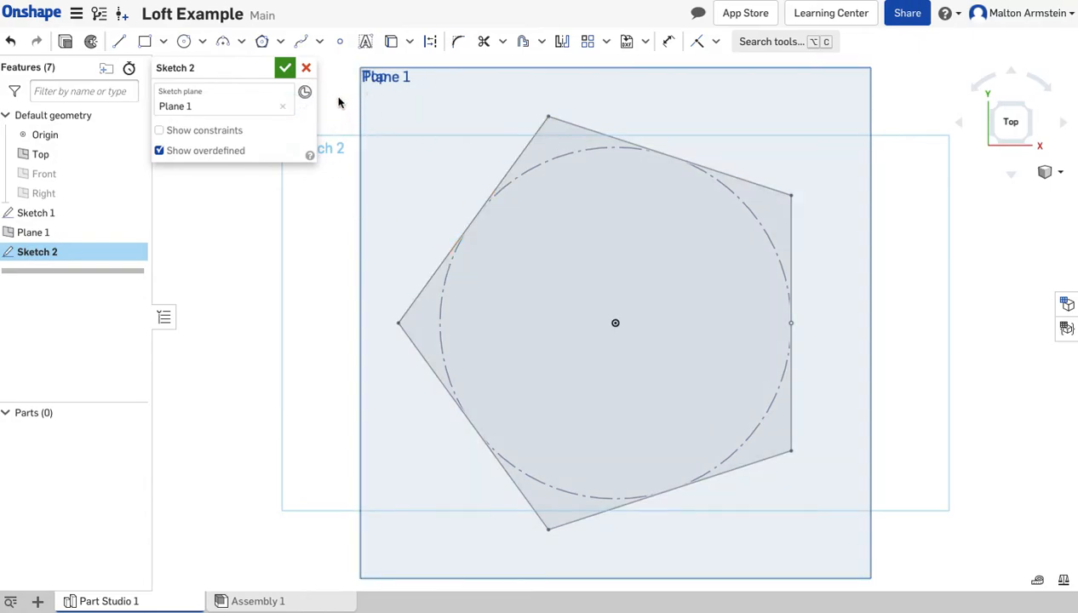
left_click(263, 42)
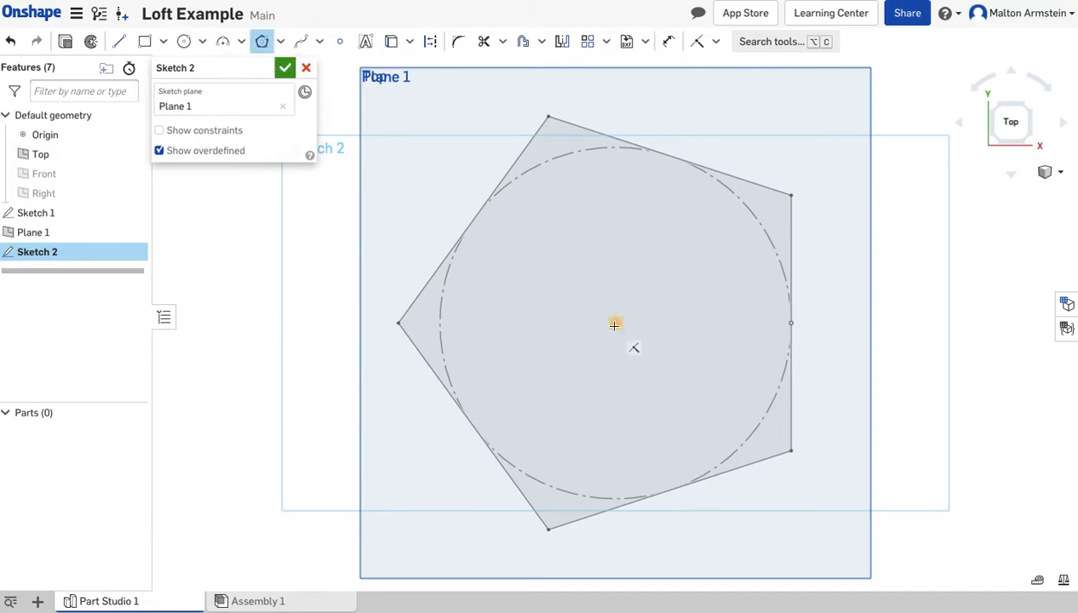
left_click(615, 325)
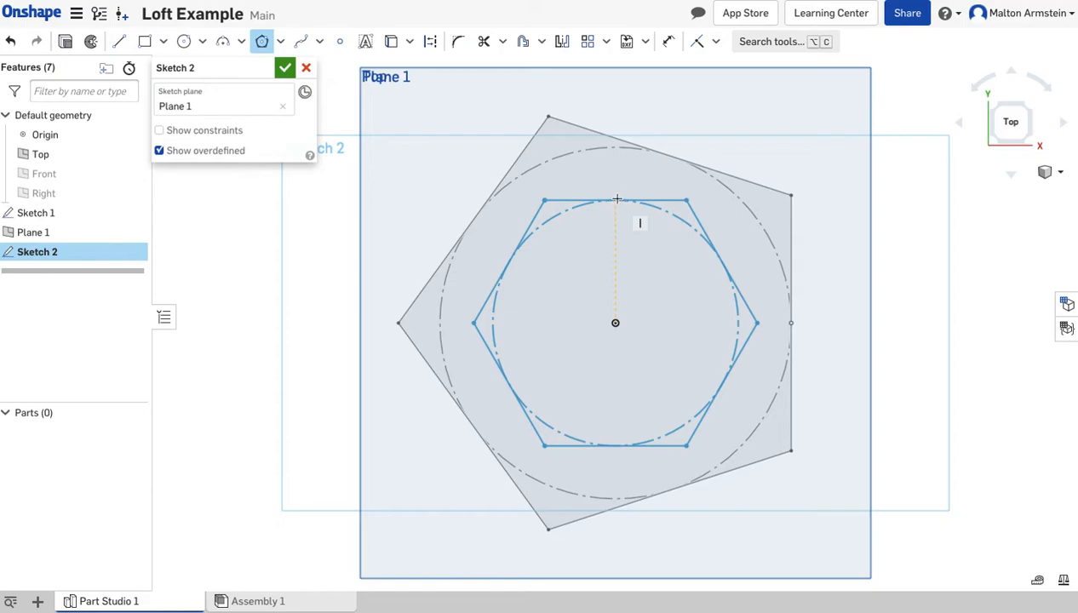
key("Down")
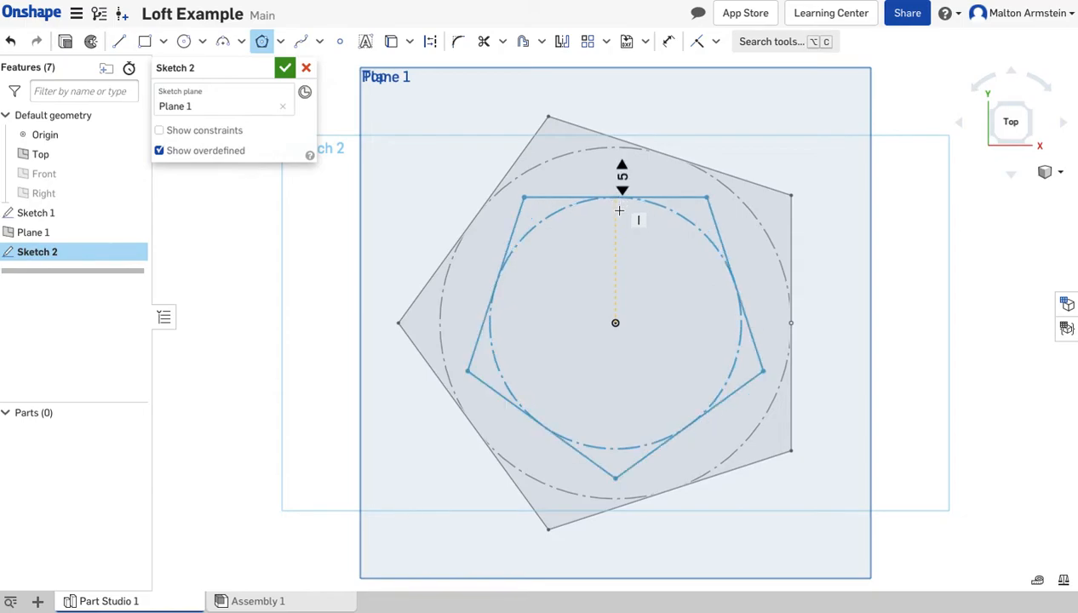
left_click(618, 212)
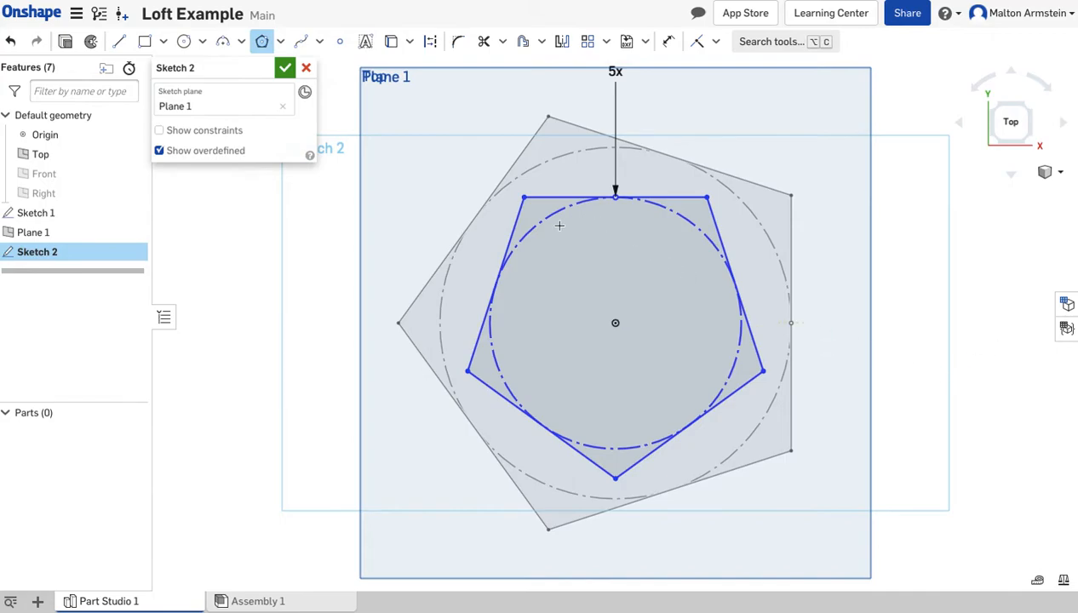
Dimension one side of the Plane 1 pentagon to 2.5 in and finish the sketch
left_click(669, 41)
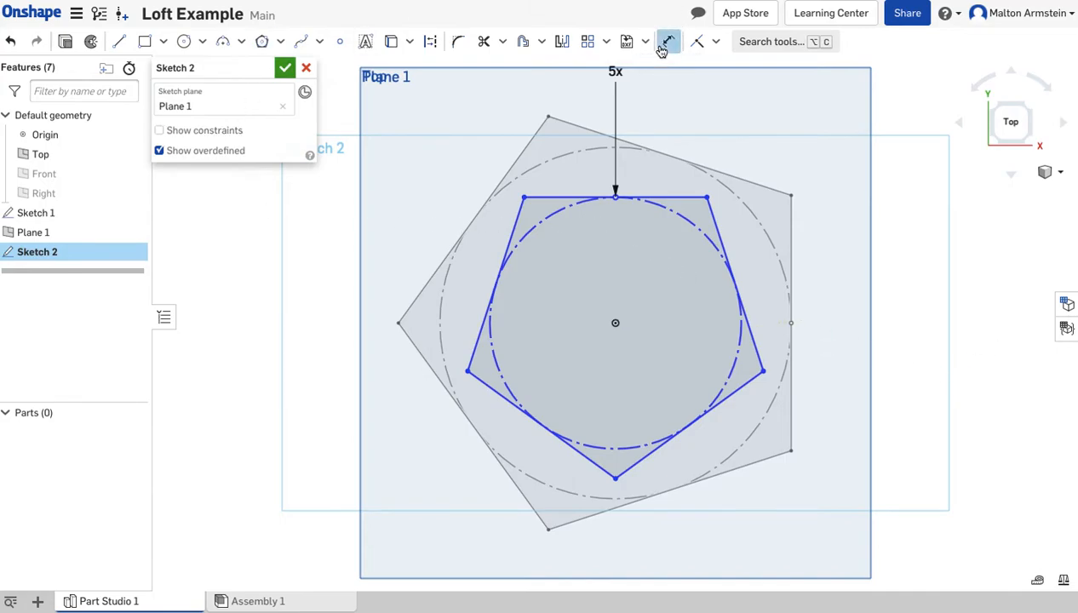
key("d")
left_click(720, 240)
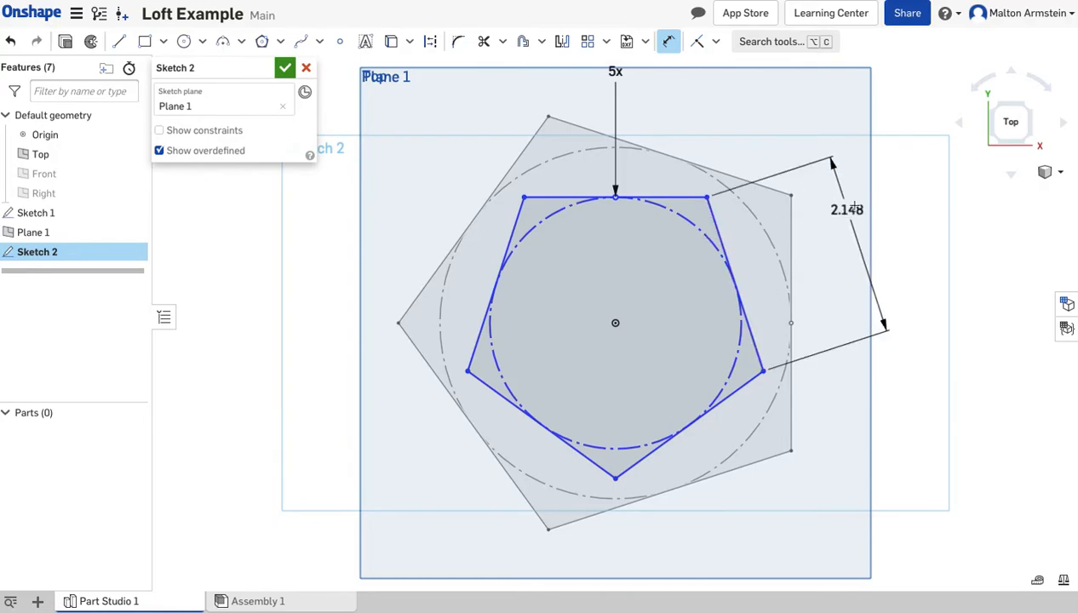
left_click(846, 210)
type("2")
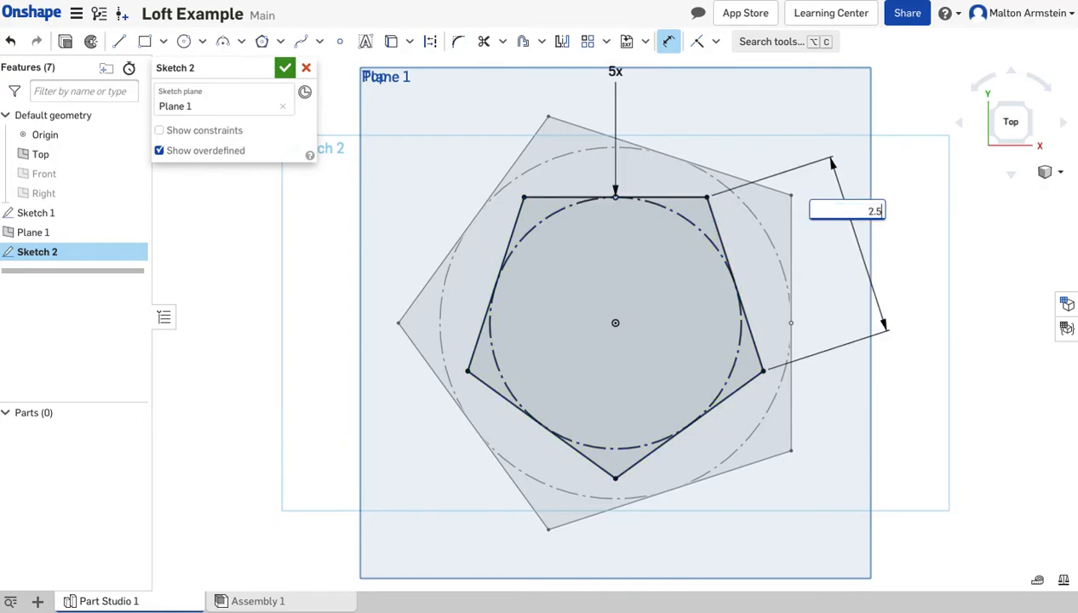
type(".5")
key("Return")
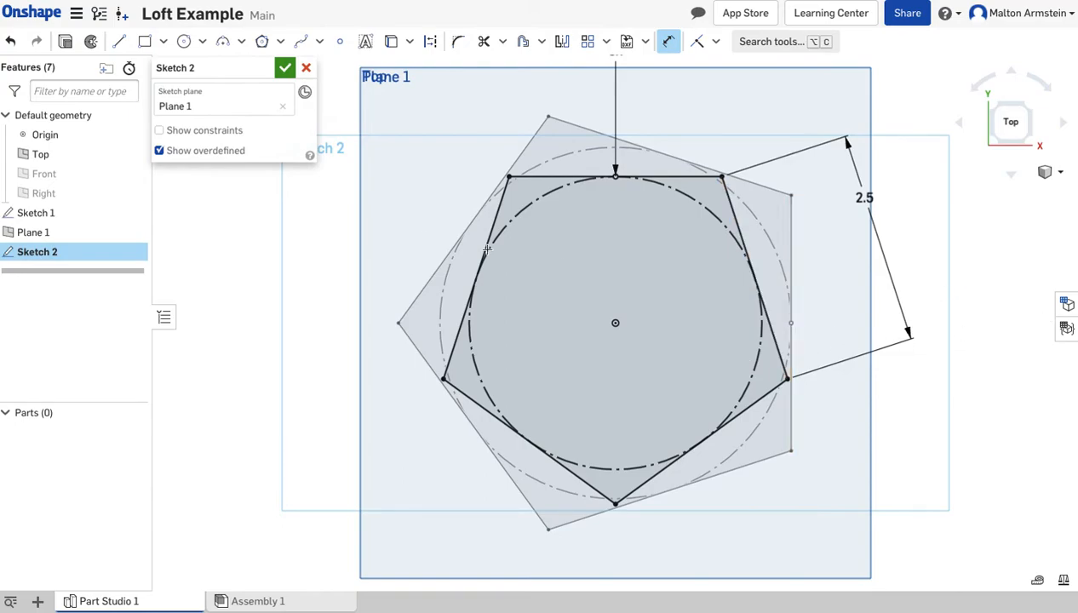
left_click(284, 70)
mouse_move(677, 510)
right_mouse_down()
mouse_move(667, 420)
mouse_move(689, 549)
mouse_move(656, 511)
mouse_move(652, 476)
mouse_move(614, 449)
mouse_move(698, 492)
right_mouse_up()
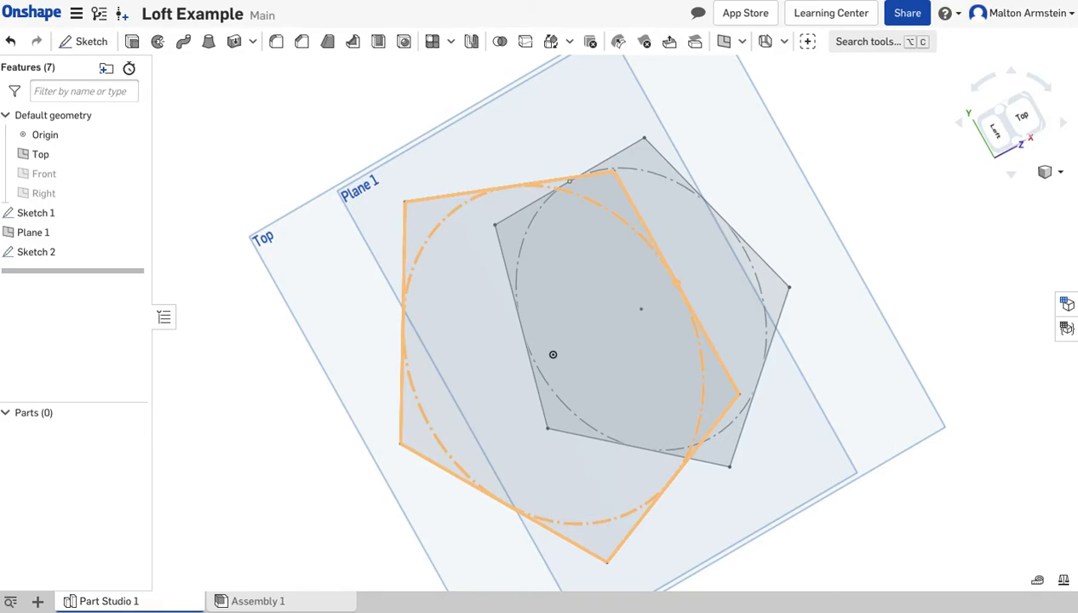
right_click_drag(549, 413, 521, 426)
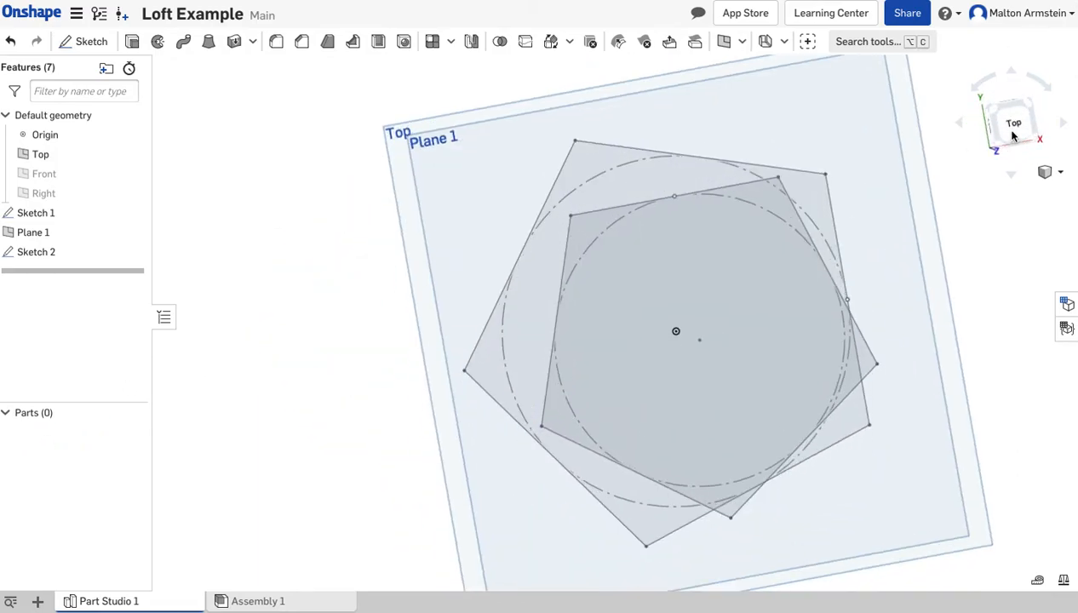
Create a plane offset 2 in above Plane 1
right_click_drag(283, 280, 296, 234)
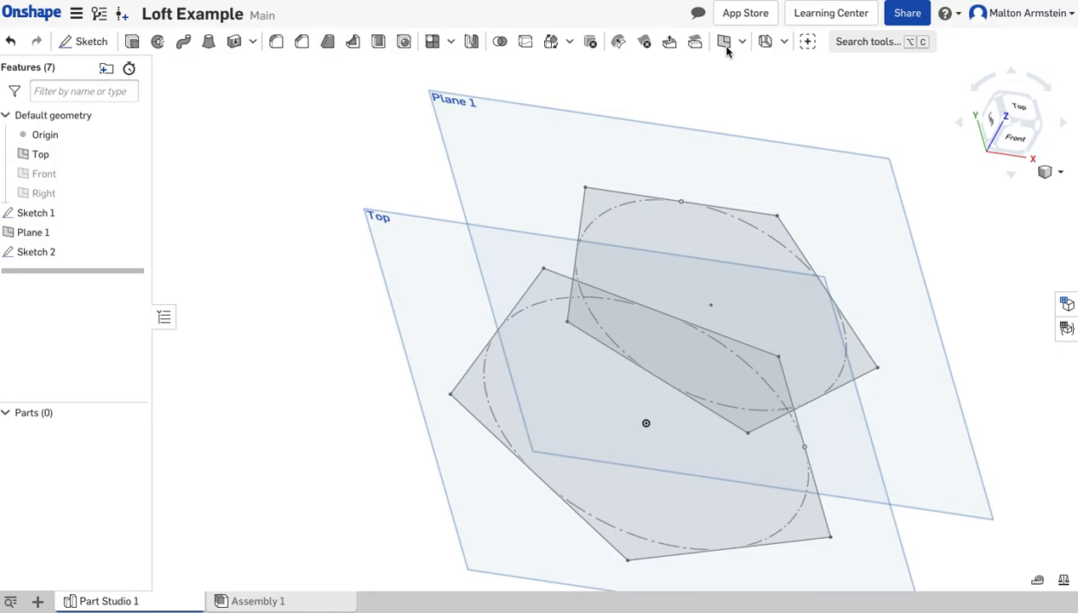
left_click(724, 43)
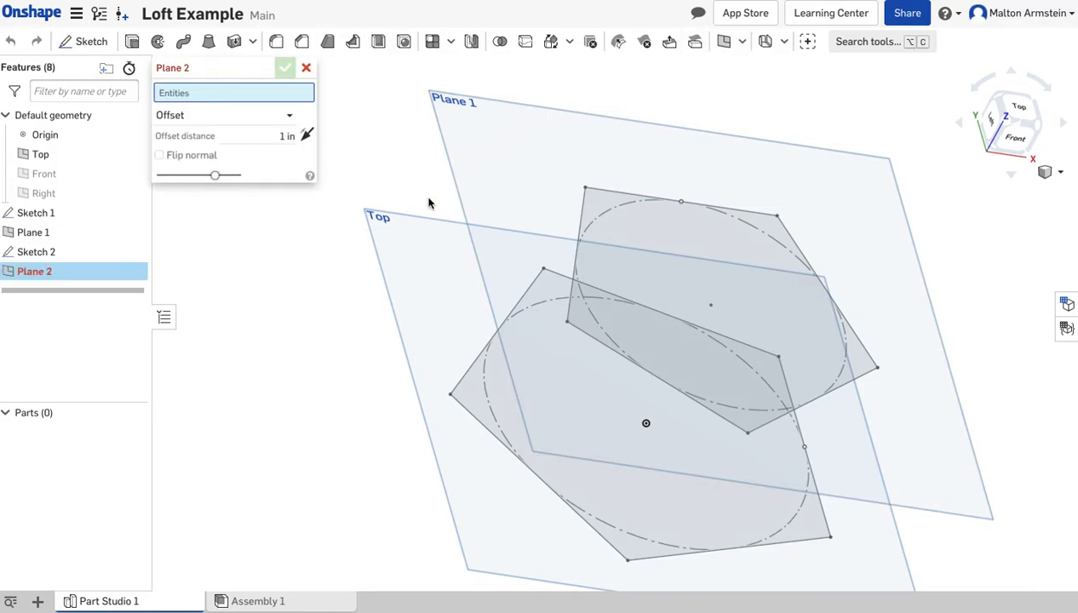
left_click(466, 157)
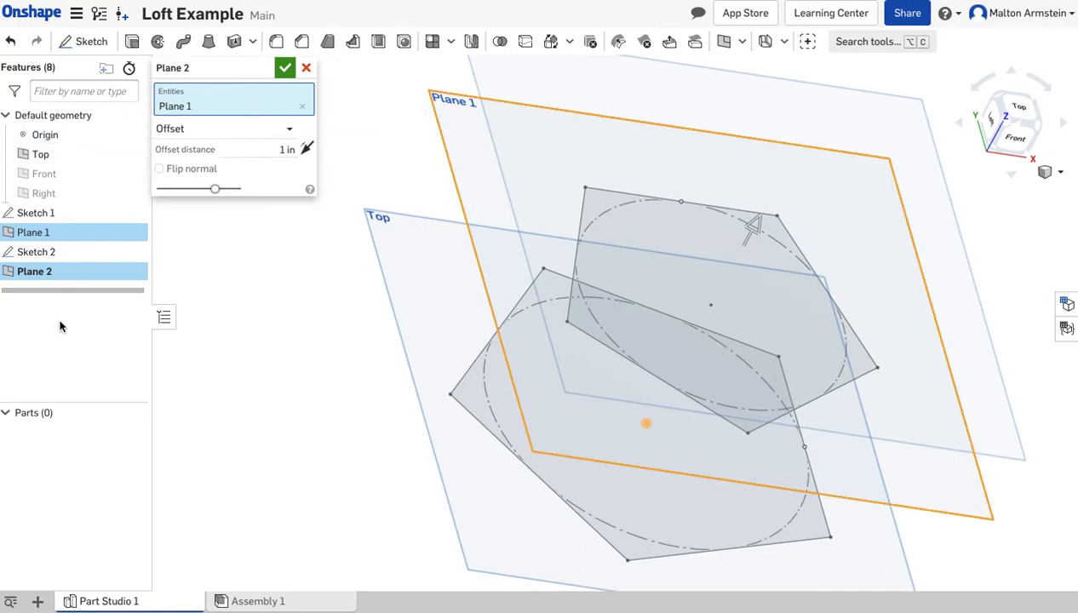
left_click(296, 150)
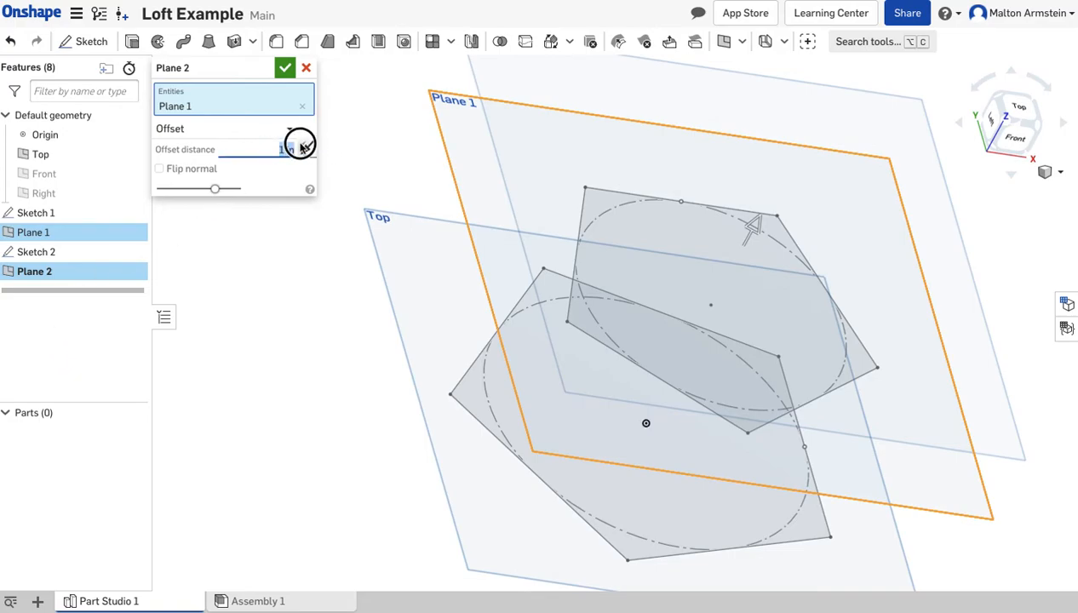
type("2")
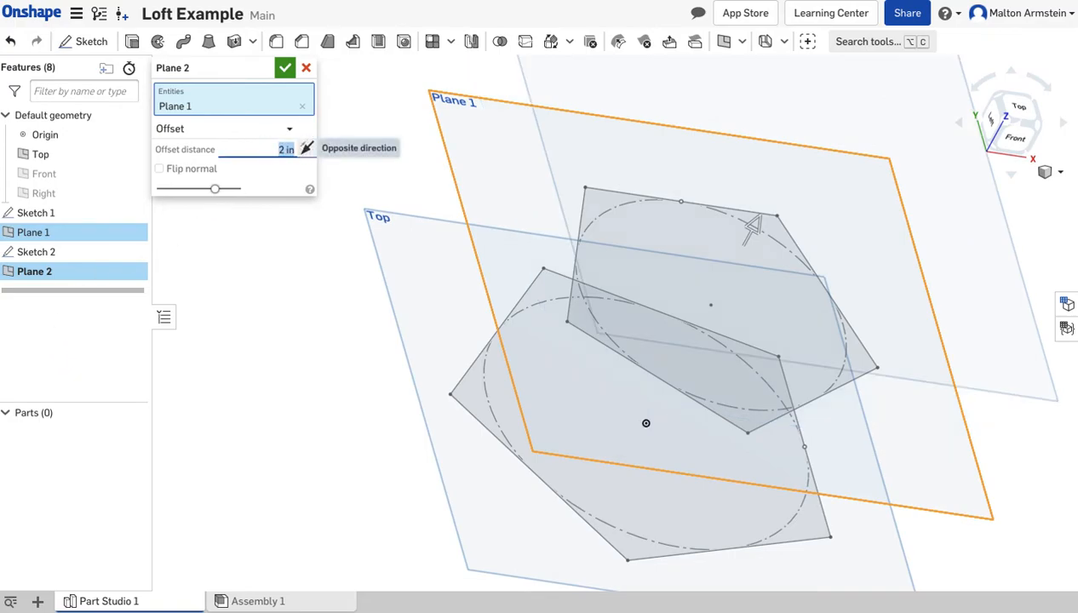
left_click(285, 68)
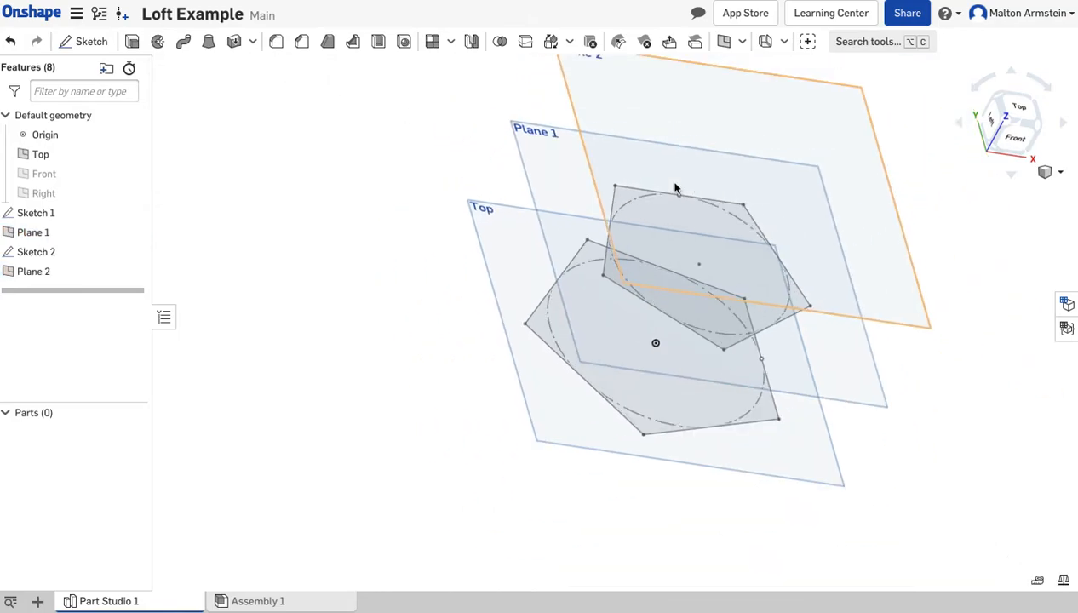
Sketch on Plane 2 a 5-sided polygon centred on the origin, sides about 1.79 in long, with a vertical side facing -X
right_click_drag(782, 288, 795, 272)
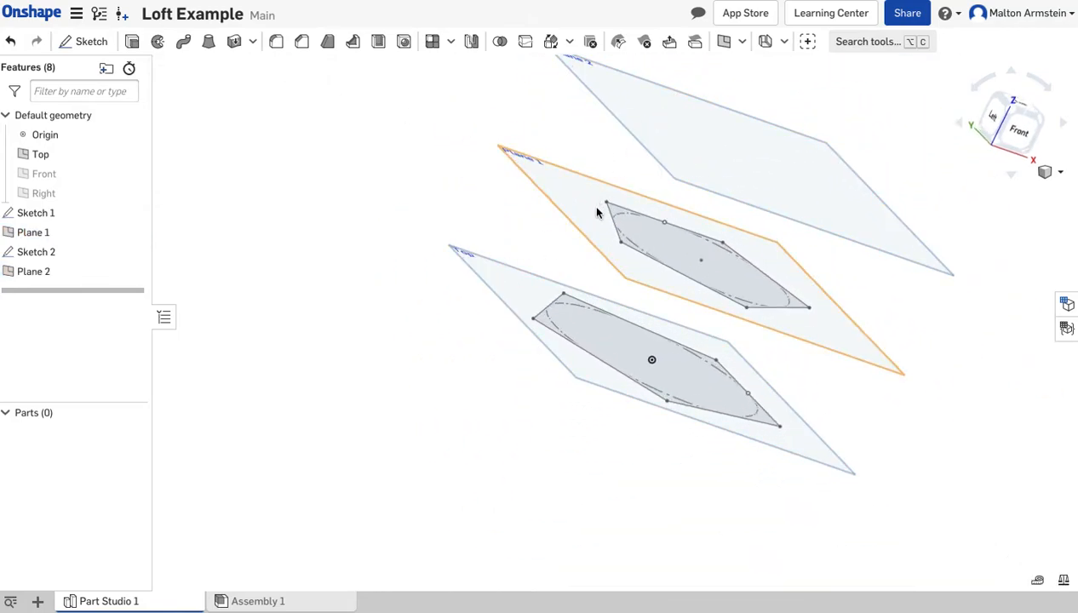
left_click(1024, 107)
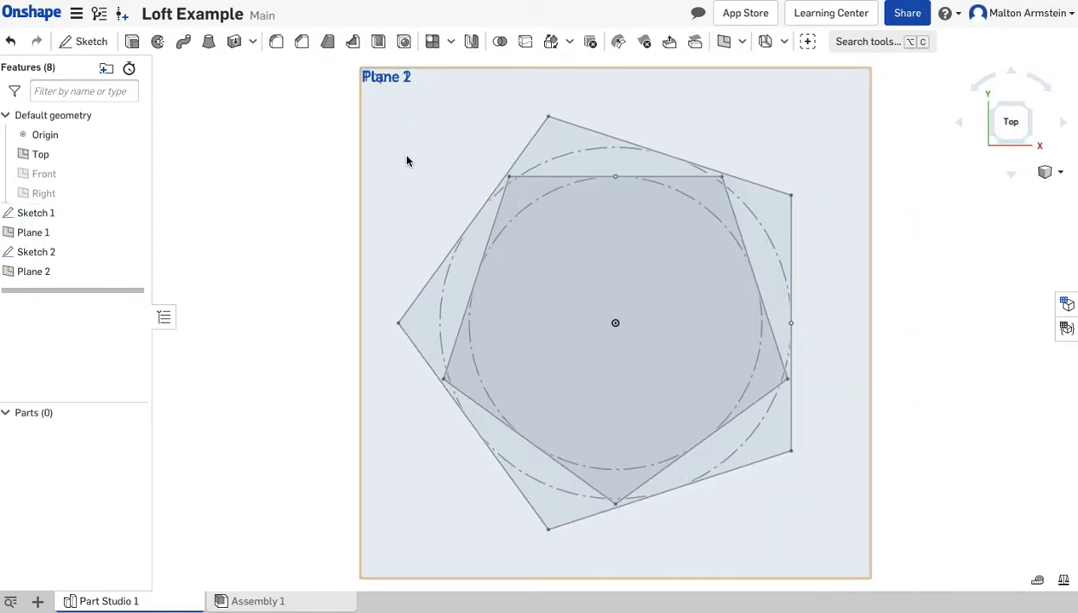
left_click(75, 41)
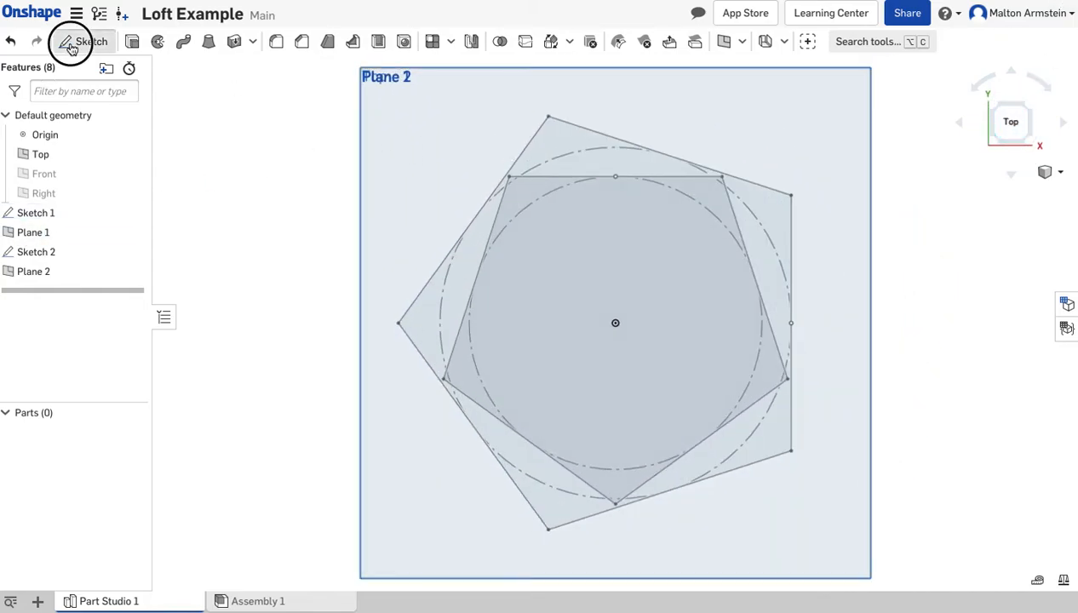
left_click(393, 109)
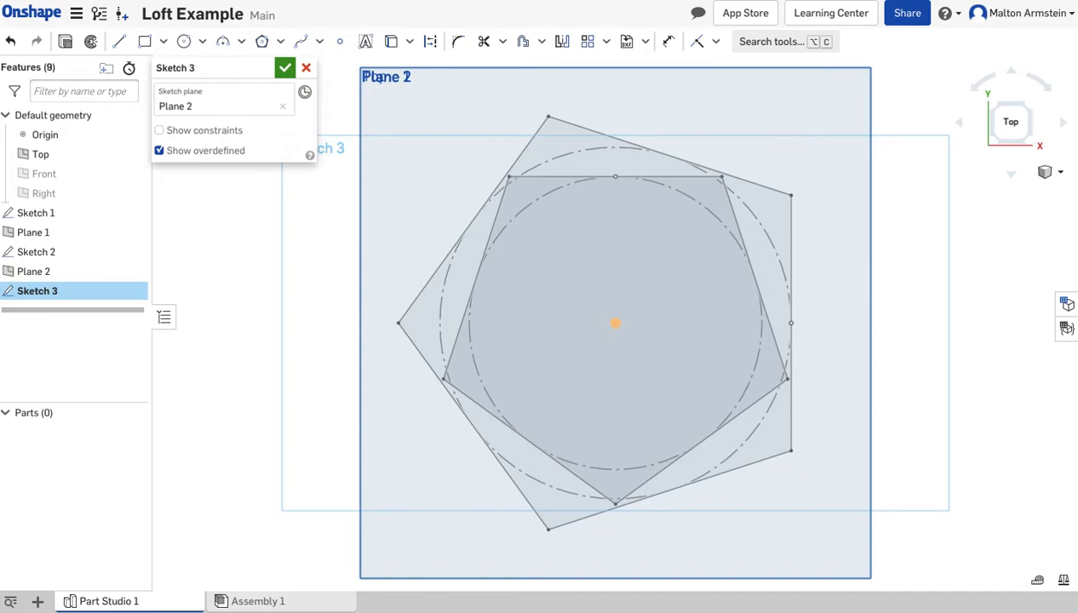
left_click(263, 42)
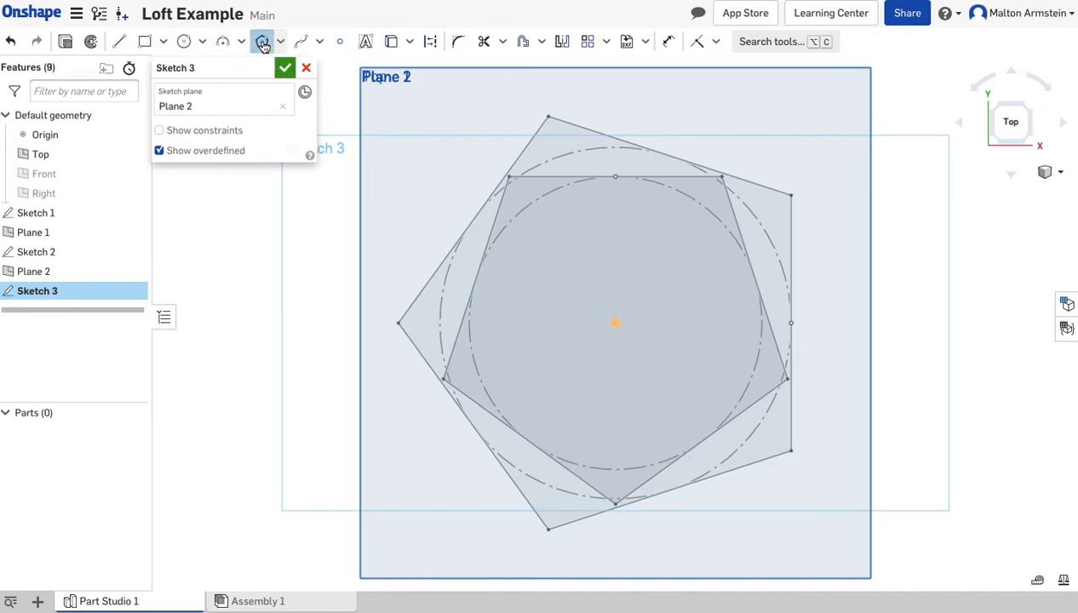
left_click(616, 323)
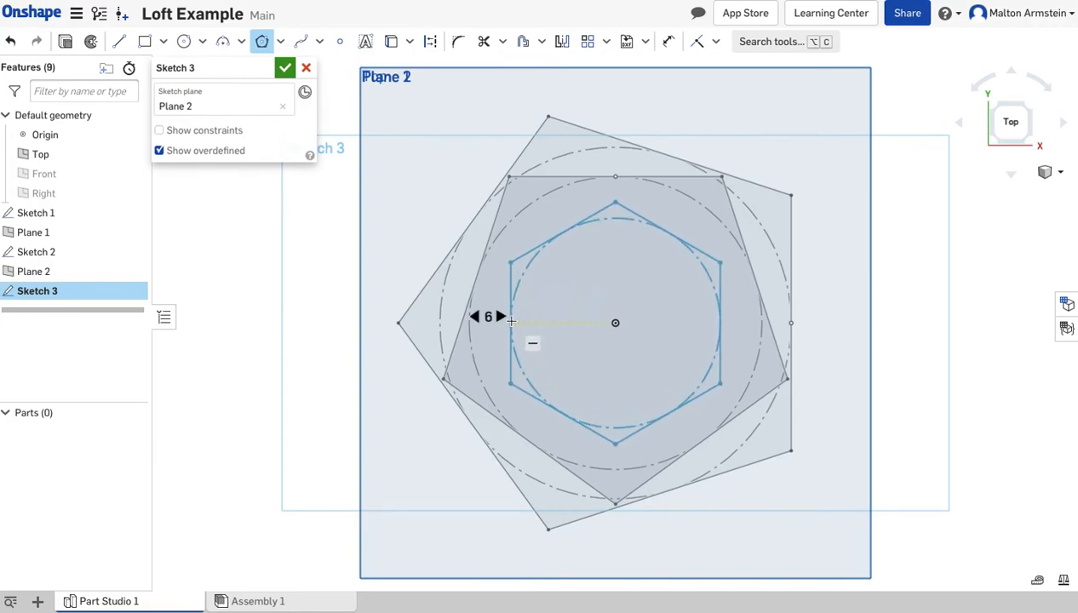
scroll(521, 317, "down", 1)
left_click(520, 317)
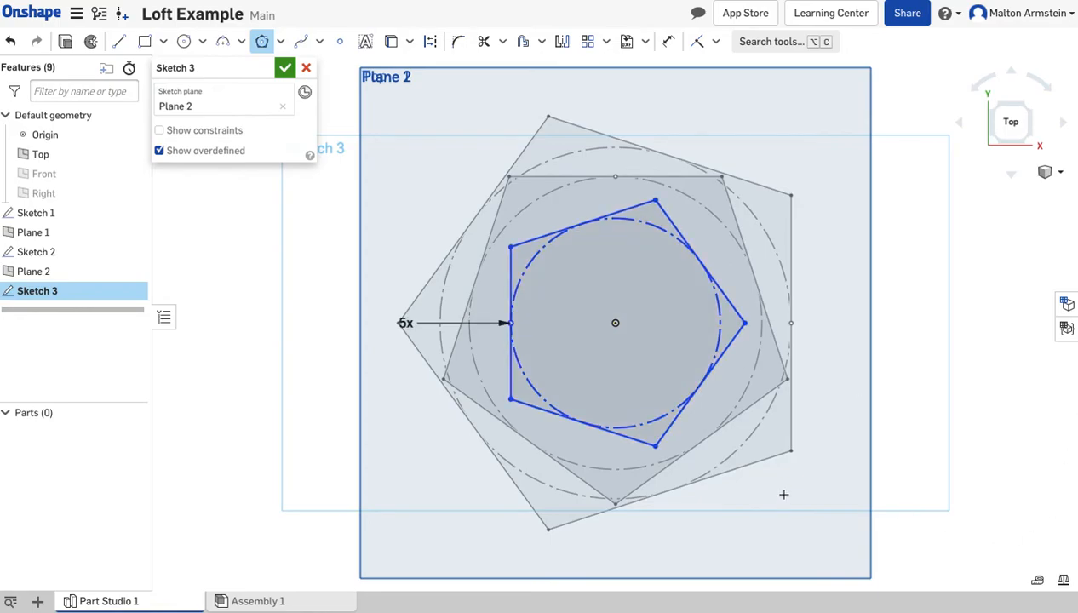
Dimension one side of the Plane 2 pentagon to 4 in and finish the sketch
left_click(668, 41)
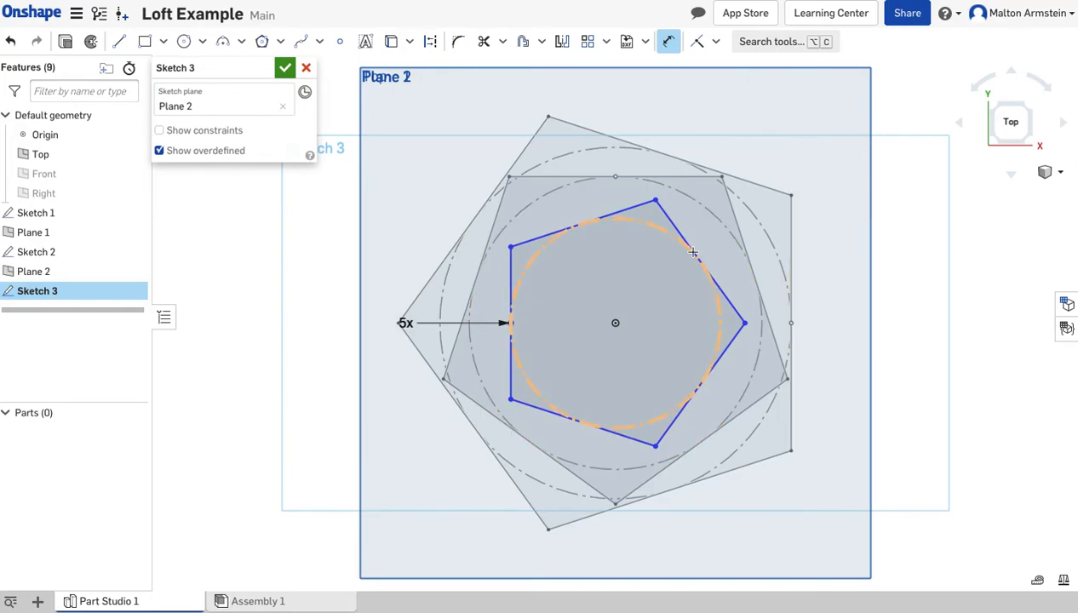
left_click(681, 217)
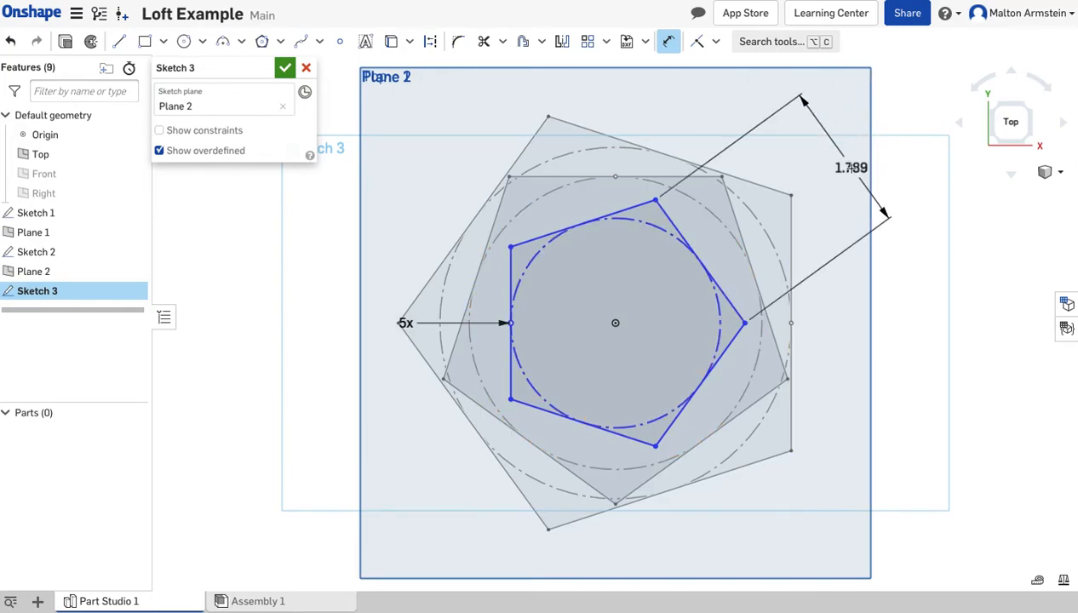
left_click(847, 167)
type("4")
key("Return")
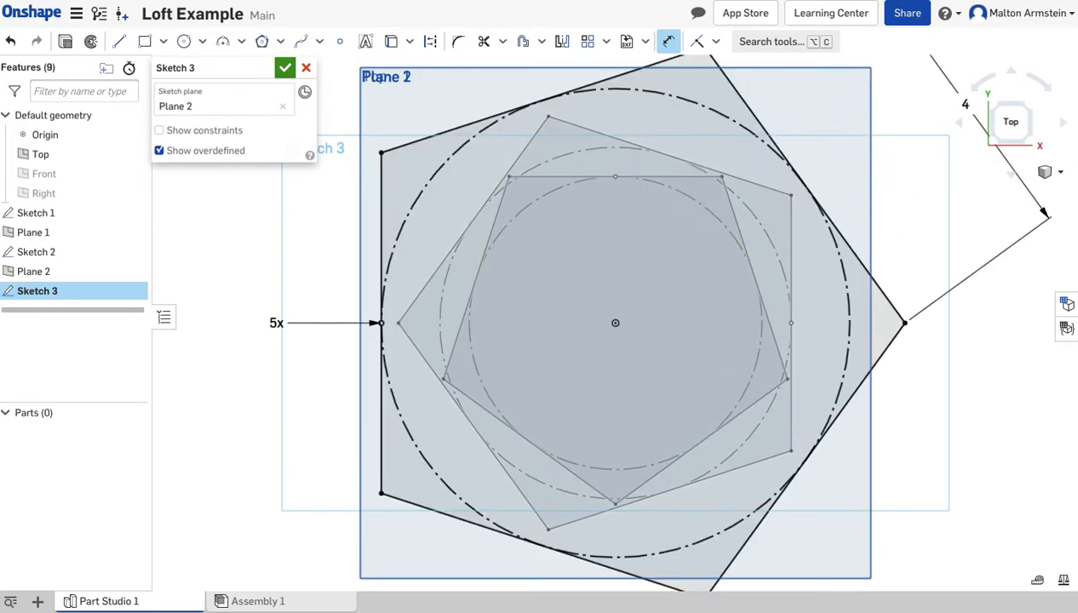
left_click(281, 73)
Loft a new solid through the three pentagon faces, from Sketch 1 through Sketch 2 to Sketch 3, with no end conditions
right_click_drag(324, 358, 346, 301)
scroll(343, 287, "down", 5)
scroll(366, 366, "up", 1)
mouse_move(383, 437)
right_mouse_down()
mouse_move(375, 332)
mouse_move(335, 414)
mouse_move(412, 423)
mouse_move(374, 425)
right_mouse_up()
scroll(241, 353, "up", 2)
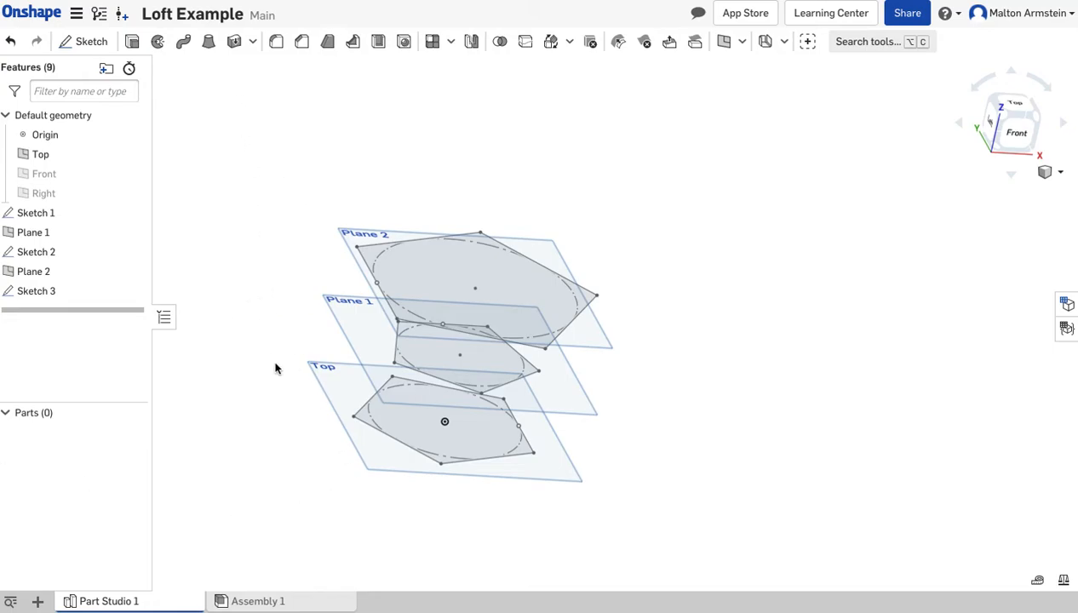
scroll(251, 428, "up", 1)
mouse_move(302, 409)
right_mouse_down()
mouse_move(332, 318)
mouse_move(307, 405)
right_mouse_up()
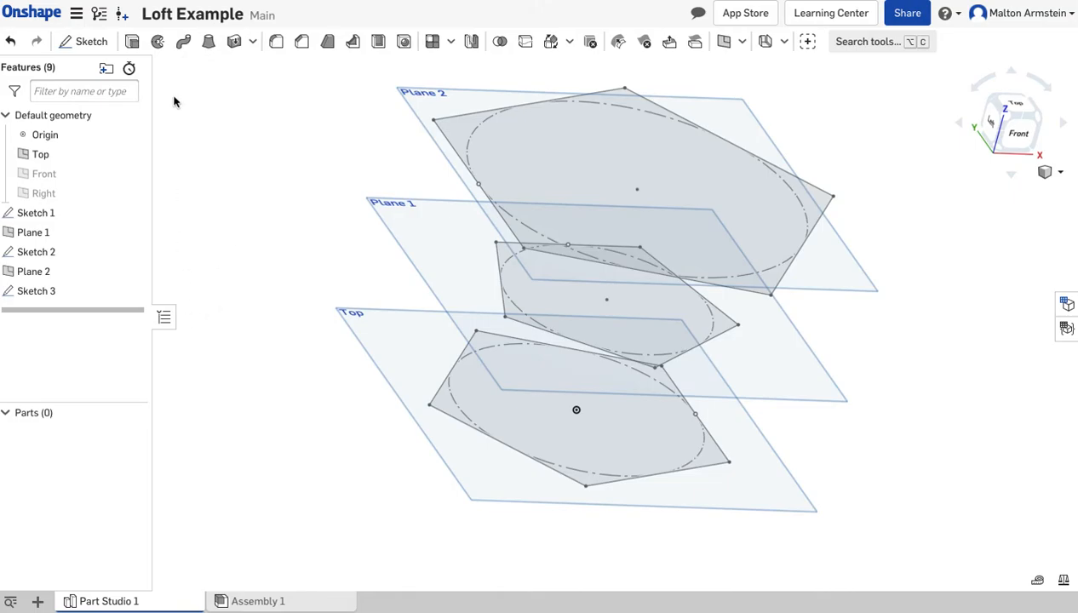
left_click(211, 49)
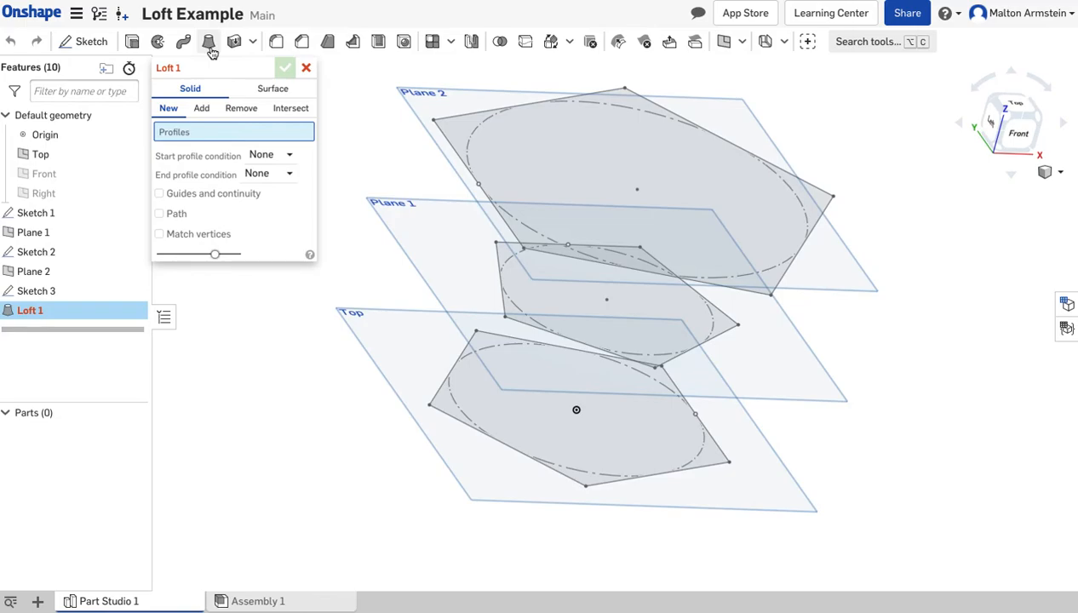
left_click(441, 421)
left_click(532, 324)
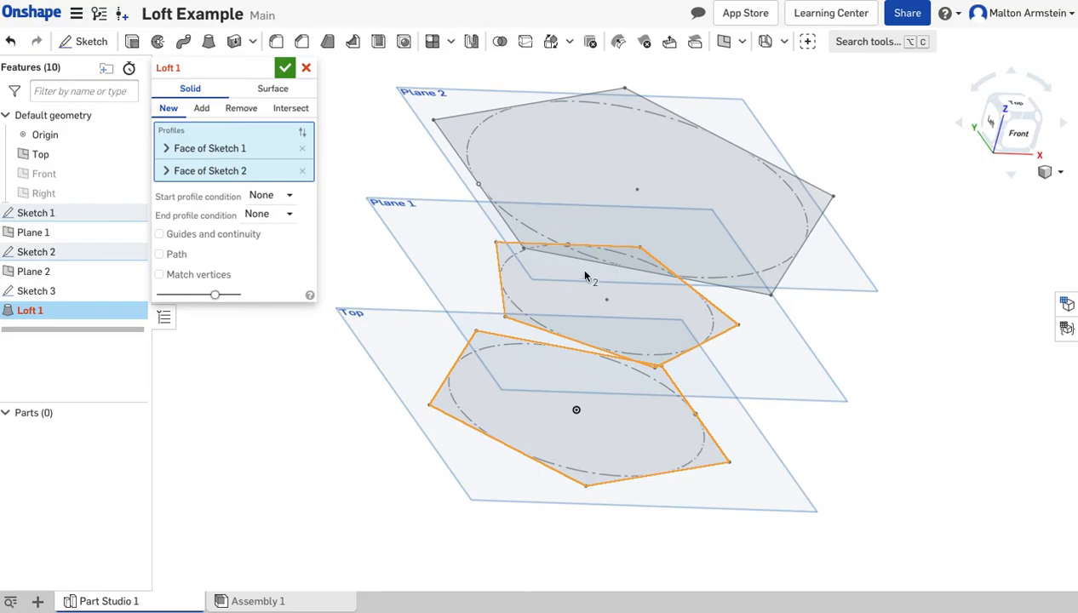
left_click(554, 261)
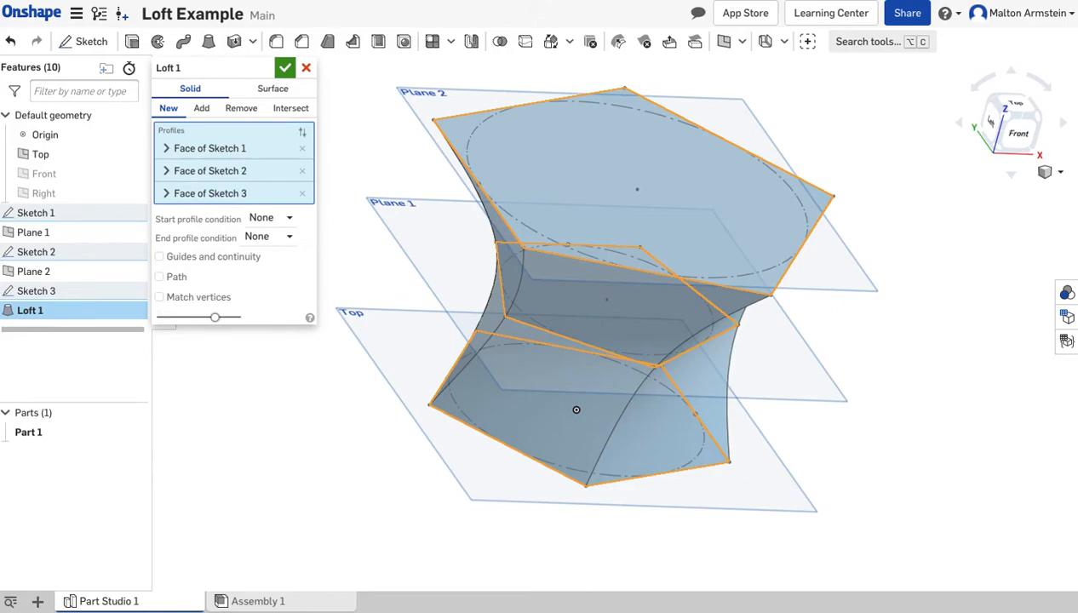
mouse_move(385, 476)
right_mouse_down()
mouse_move(479, 425)
mouse_move(498, 430)
mouse_move(481, 449)
mouse_move(399, 473)
mouse_move(344, 507)
mouse_move(350, 516)
mouse_move(387, 498)
mouse_move(414, 503)
mouse_move(400, 477)
right_mouse_up()
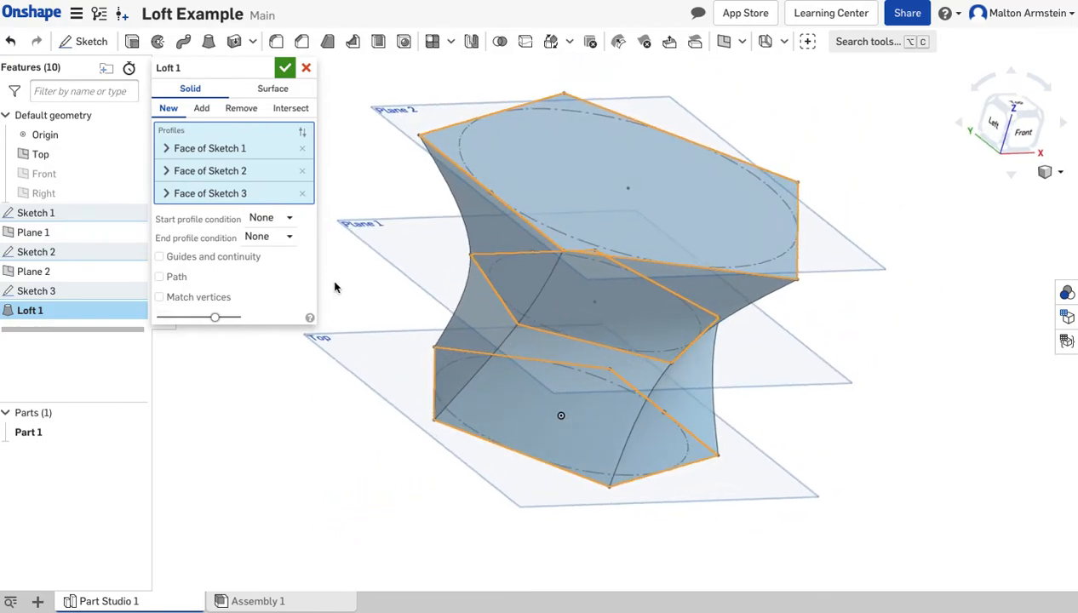
right_click_drag(603, 239, 608, 253)
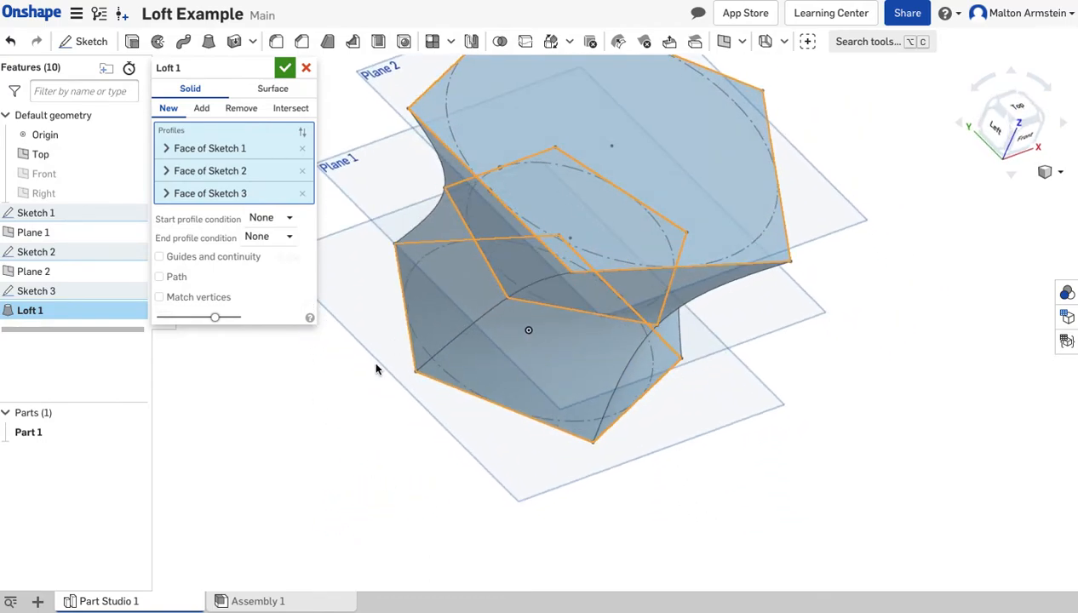
right_click_drag(528, 408, 448, 396)
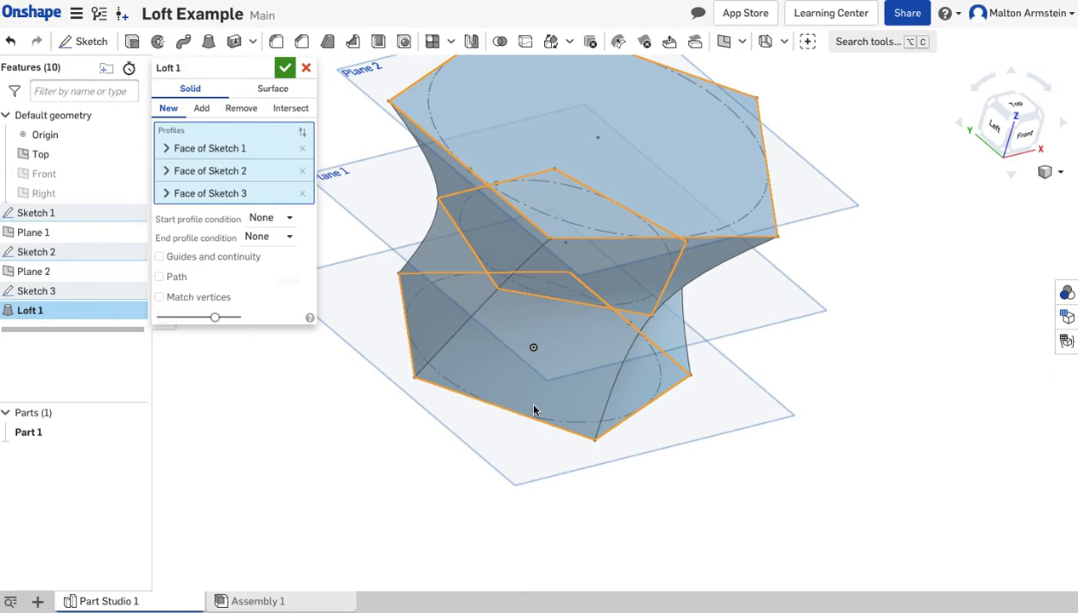
right_click_drag(563, 390, 424, 351)
right_click_drag(514, 326, 457, 338)
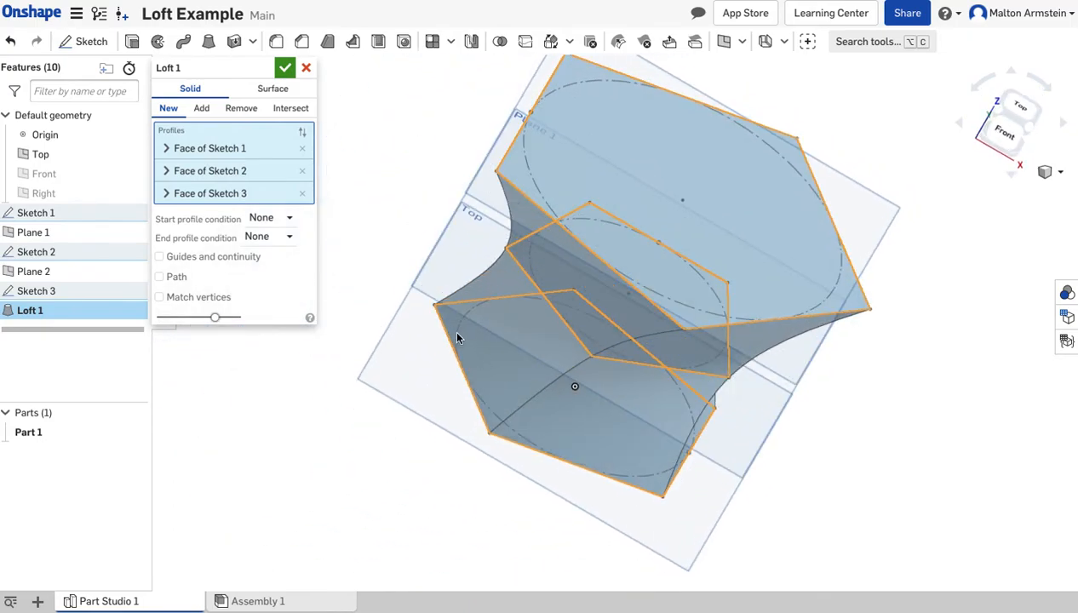
left_click(284, 67)
Reopen Loft 1 for editing and remove all three sketch faces from its profiles
mouse_move(409, 312)
right_mouse_down()
mouse_move(396, 293)
mouse_move(433, 262)
mouse_move(402, 337)
mouse_move(376, 260)
mouse_move(344, 350)
right_mouse_up()
right_click_drag(476, 414, 400, 408)
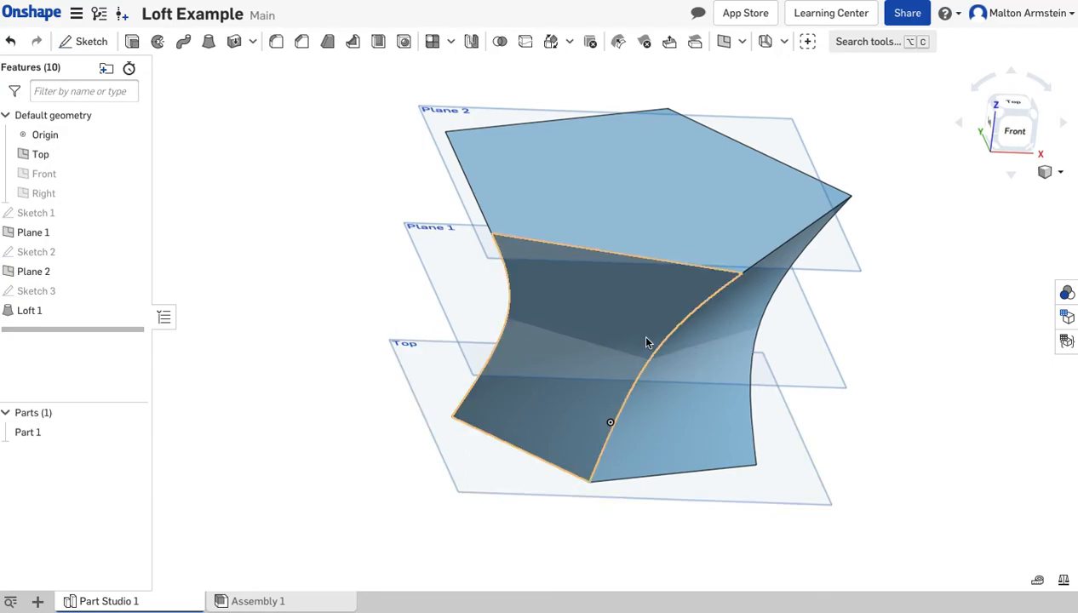
left_click(103, 312)
double_click(103, 315)
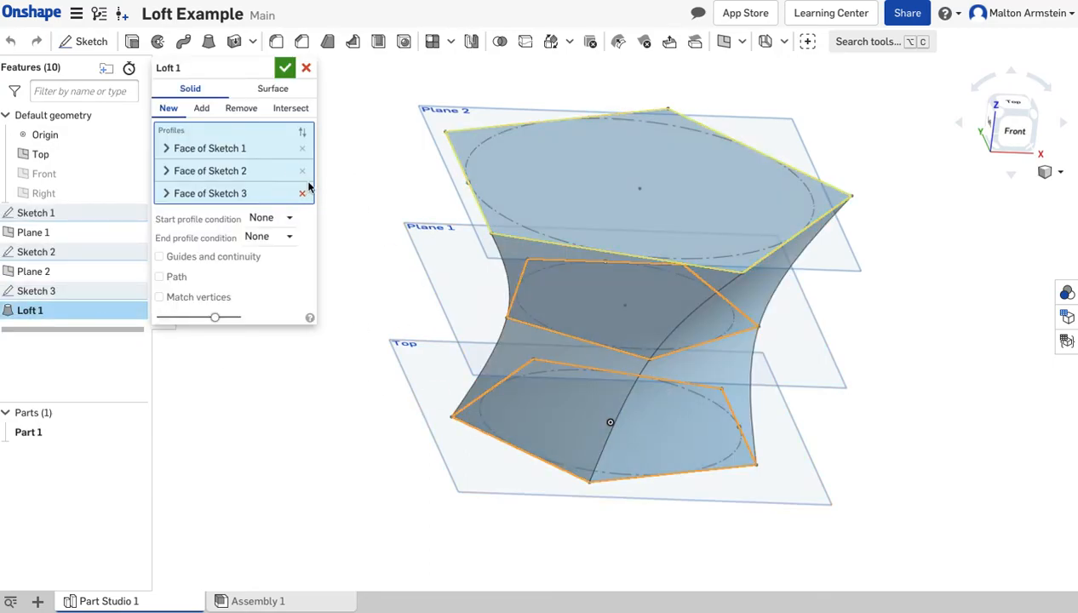
left_click(302, 192)
left_click(302, 170)
left_click(302, 148)
Enable Match vertices for the loft and reselect the faces of Sketch 1, Sketch 2 and Sketch 3 as profiles
mouse_move(366, 477)
right_mouse_down()
mouse_move(415, 477)
mouse_move(375, 483)
right_mouse_up()
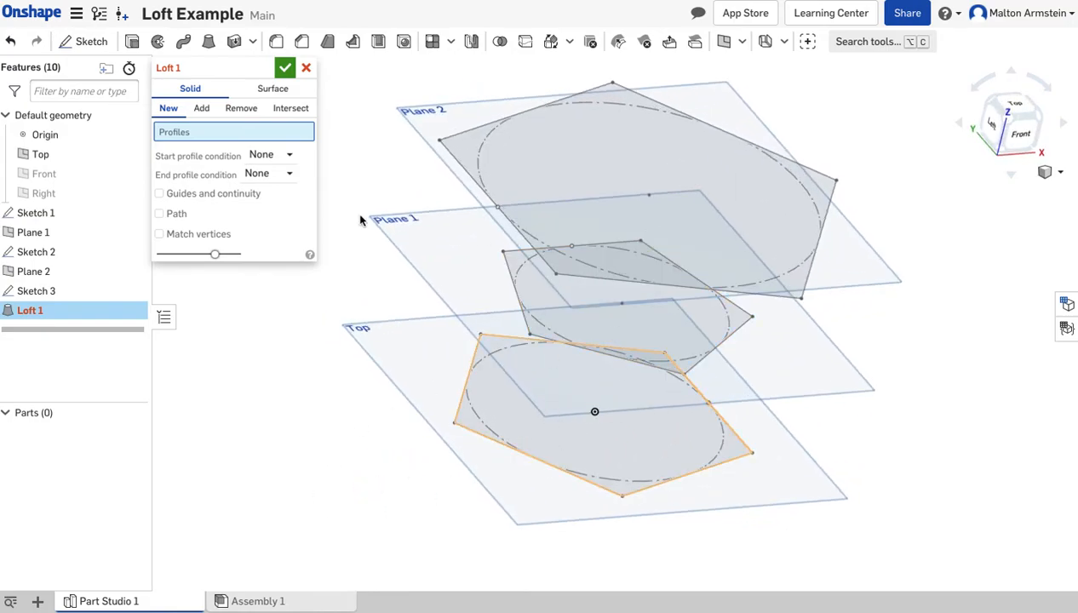
left_click(213, 238)
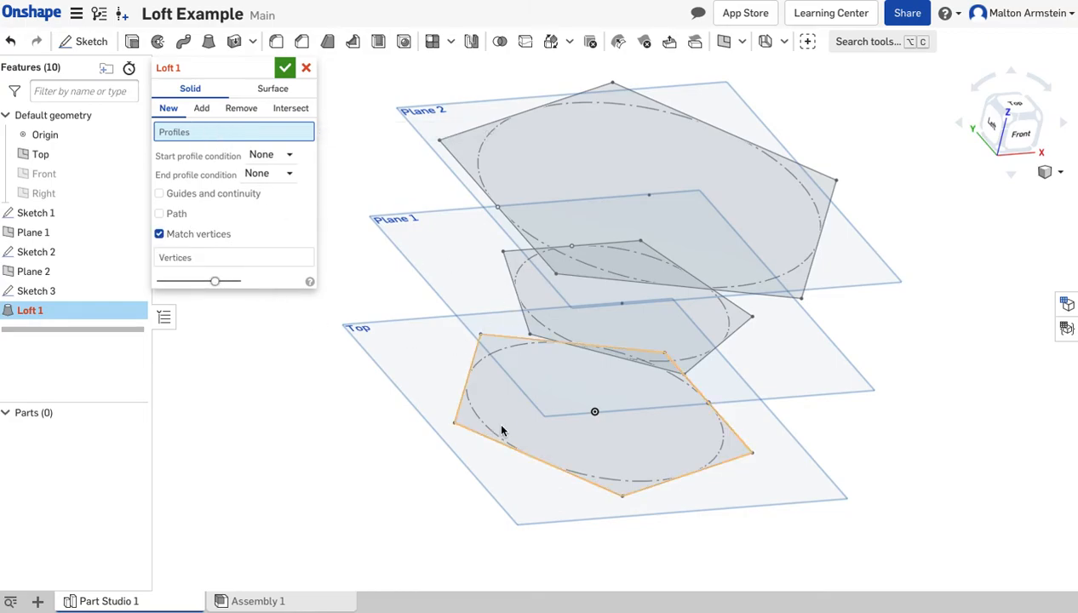
left_click(549, 345)
left_click(554, 340)
left_click(594, 212)
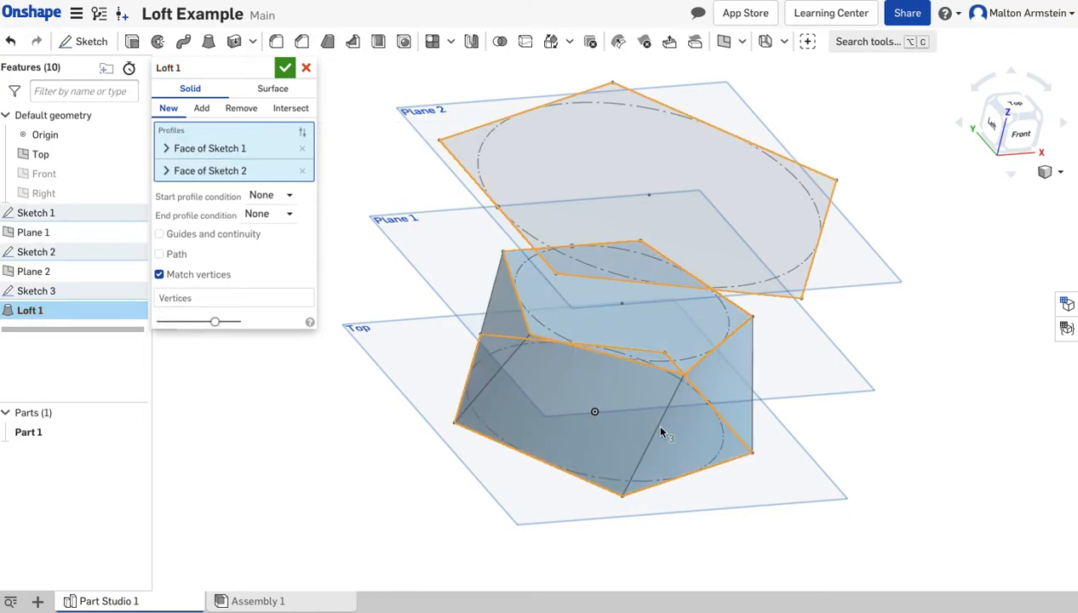
Pick the loft's matching vertices: the -X corner of Sketch 1, the -Y corner of Sketch 2 and the +X corner of Sketch 3
mouse_move(568, 474)
right_mouse_down()
mouse_move(577, 489)
mouse_move(572, 471)
right_mouse_up()
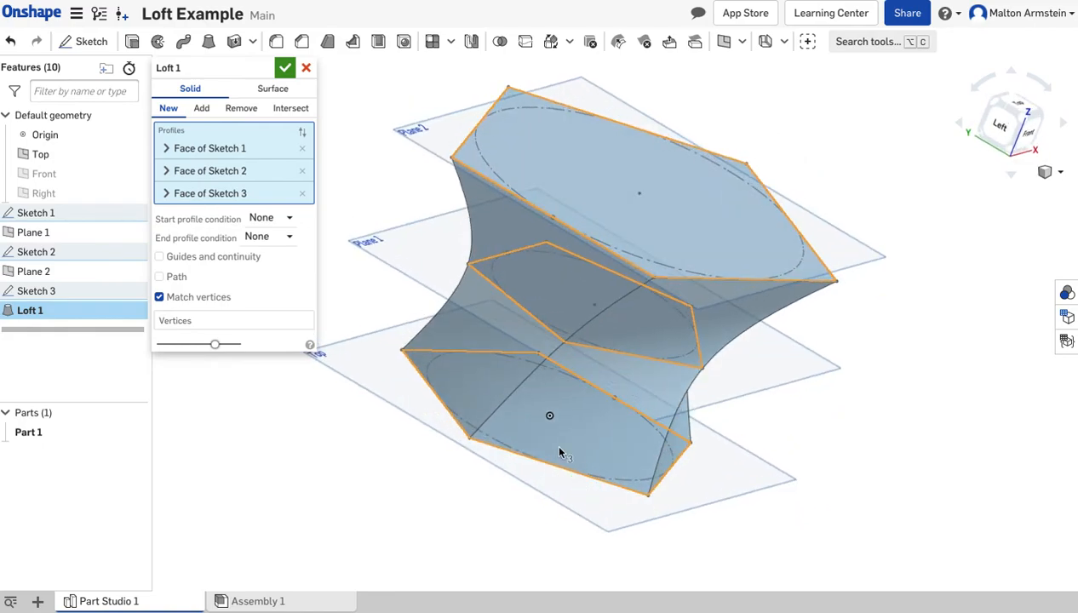
left_click(223, 321)
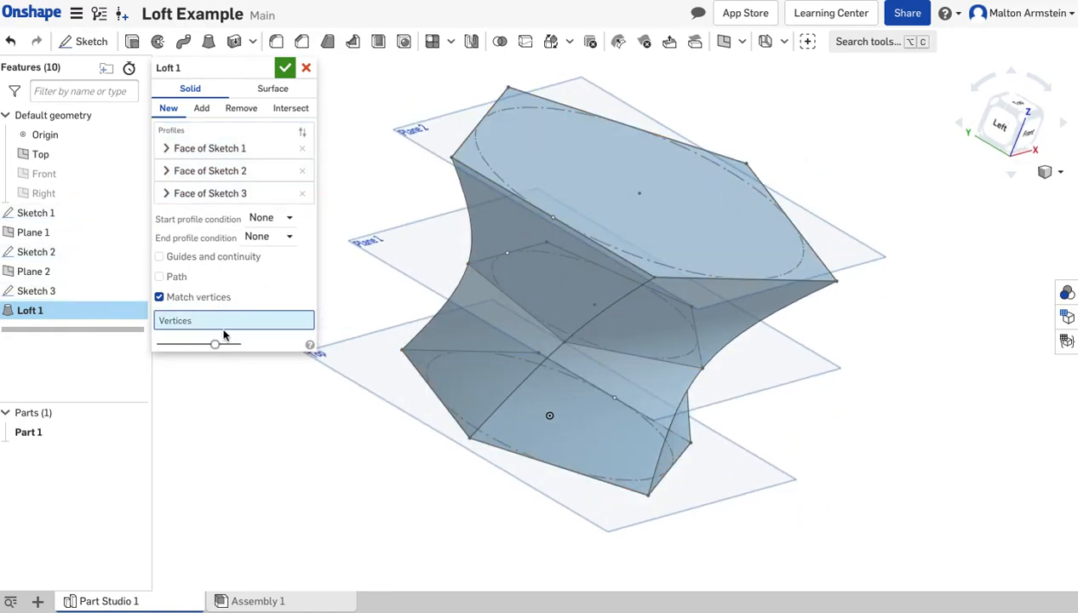
left_click(469, 439)
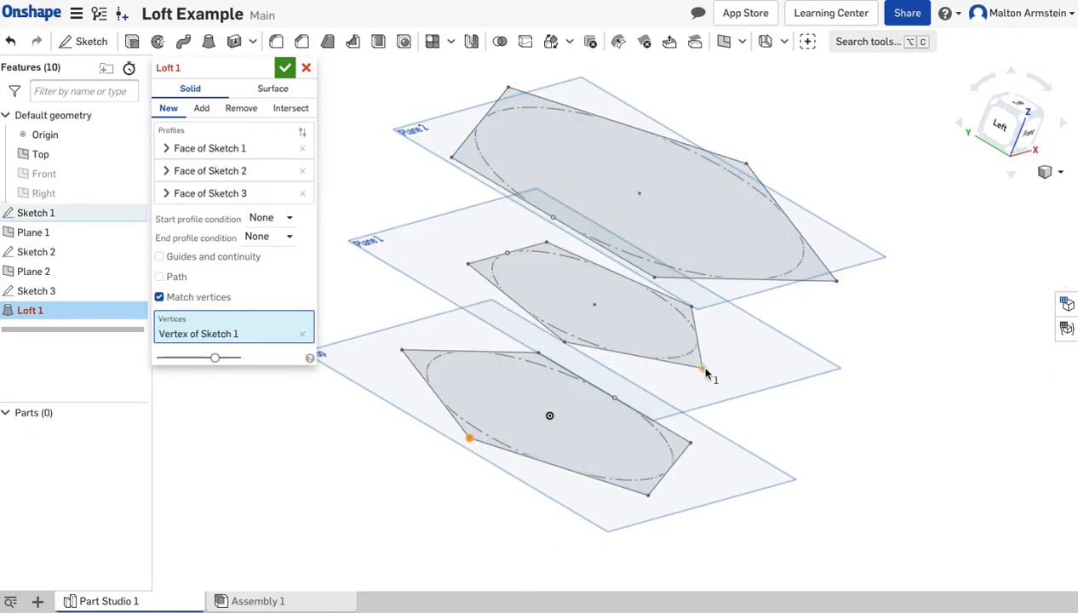
left_click(703, 369)
right_click_drag(783, 451, 737, 417)
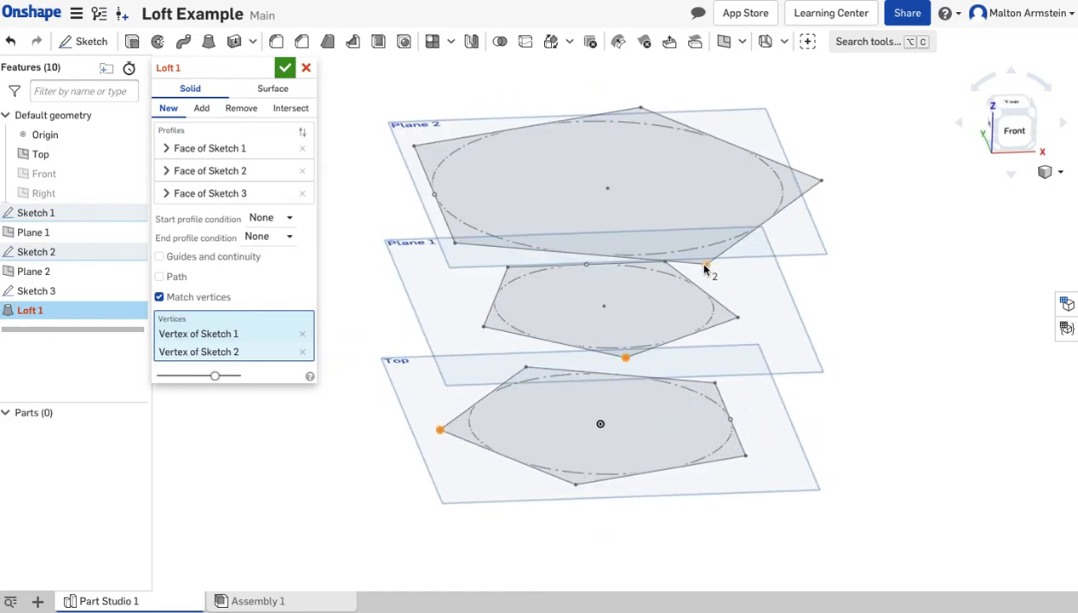
right_click_drag(792, 305, 766, 241)
left_click(766, 199)
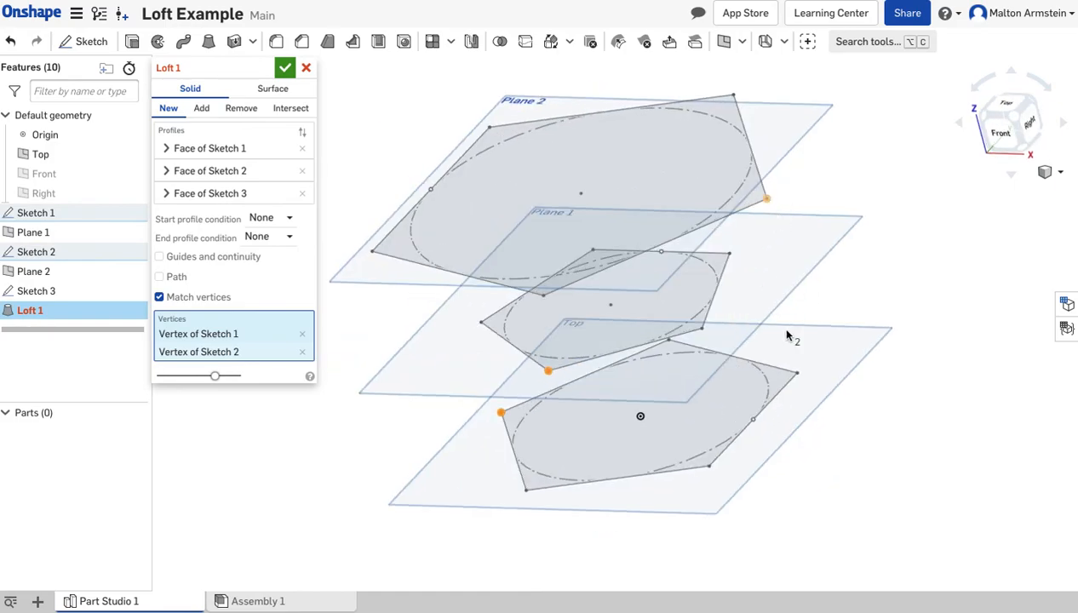
Turn off Match vertices for the loft and accept it with the three sketch faces as its only profiles
right_click_drag(562, 424, 597, 438)
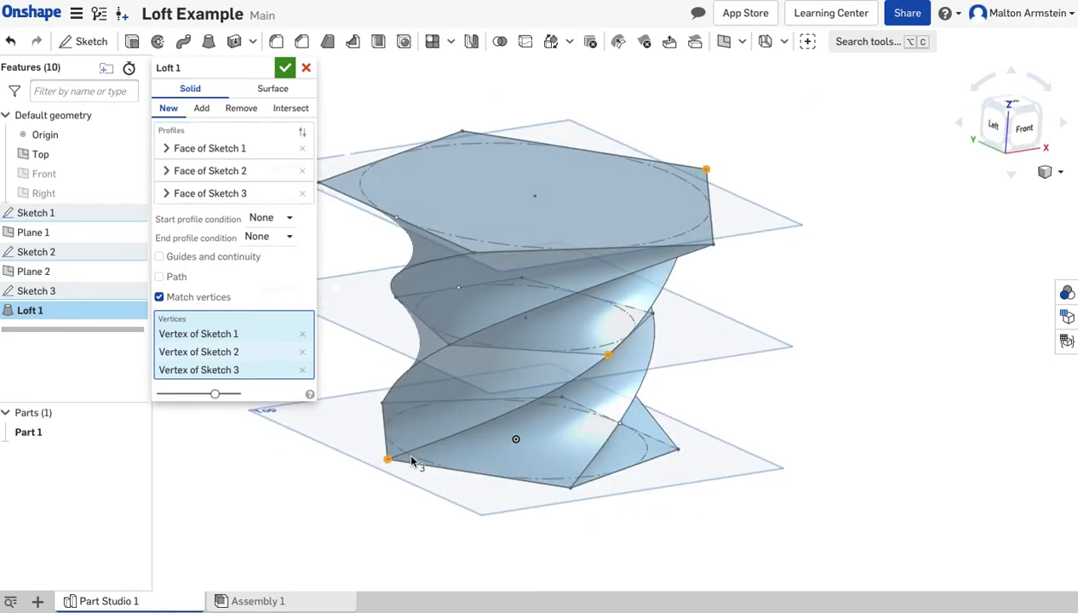
right_click_drag(619, 365, 626, 390)
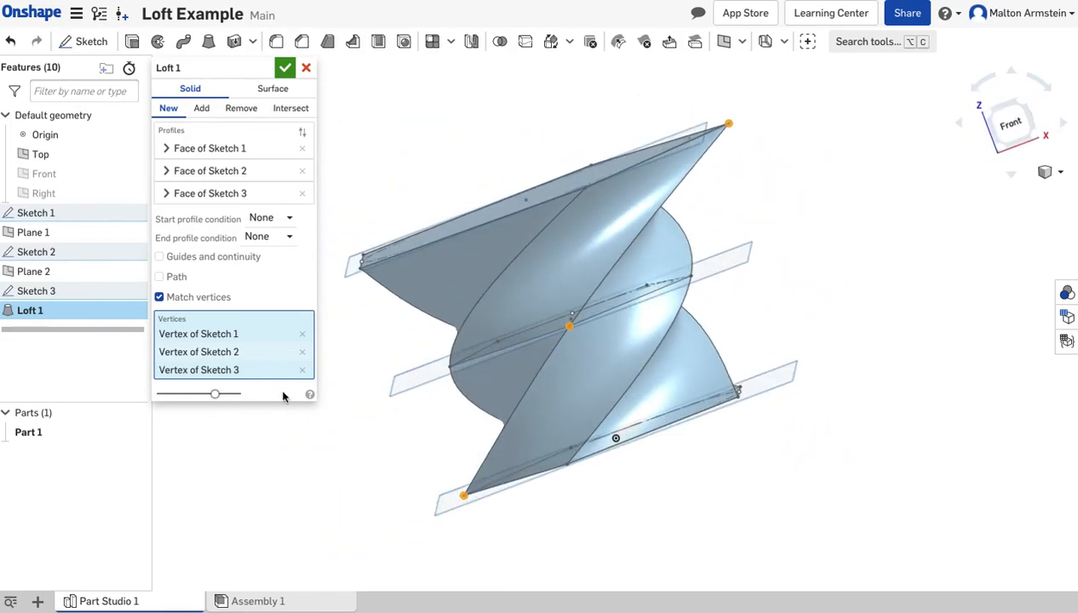
left_click(204, 296)
right_click_drag(409, 469, 455, 477)
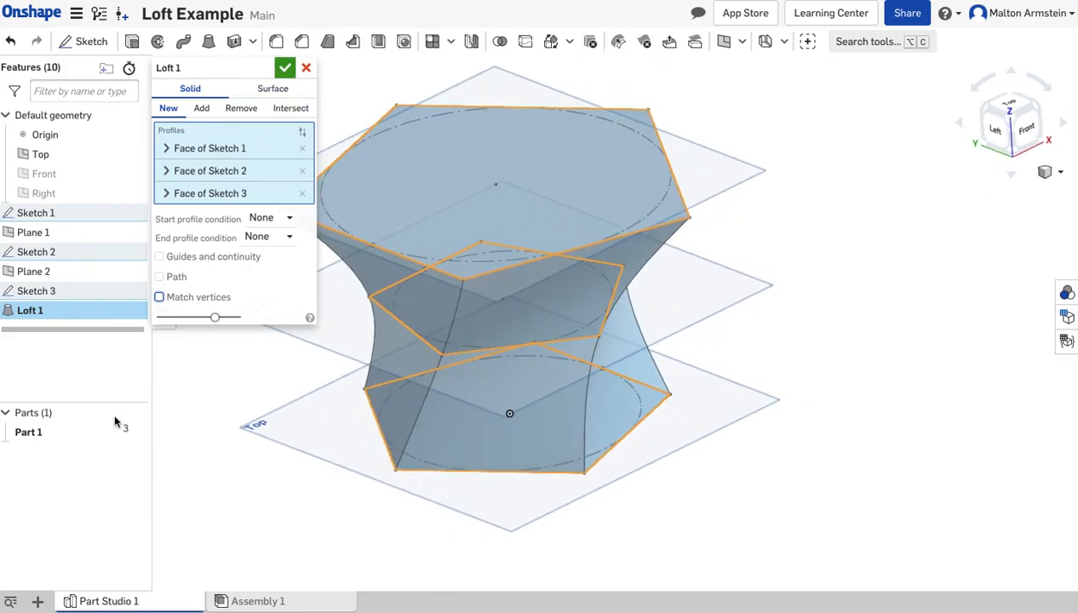
left_click(284, 70)
Shell the lofted part with a 0.1 in wall thickness, removing its top pentagon face
right_click_drag(306, 498, 297, 572)
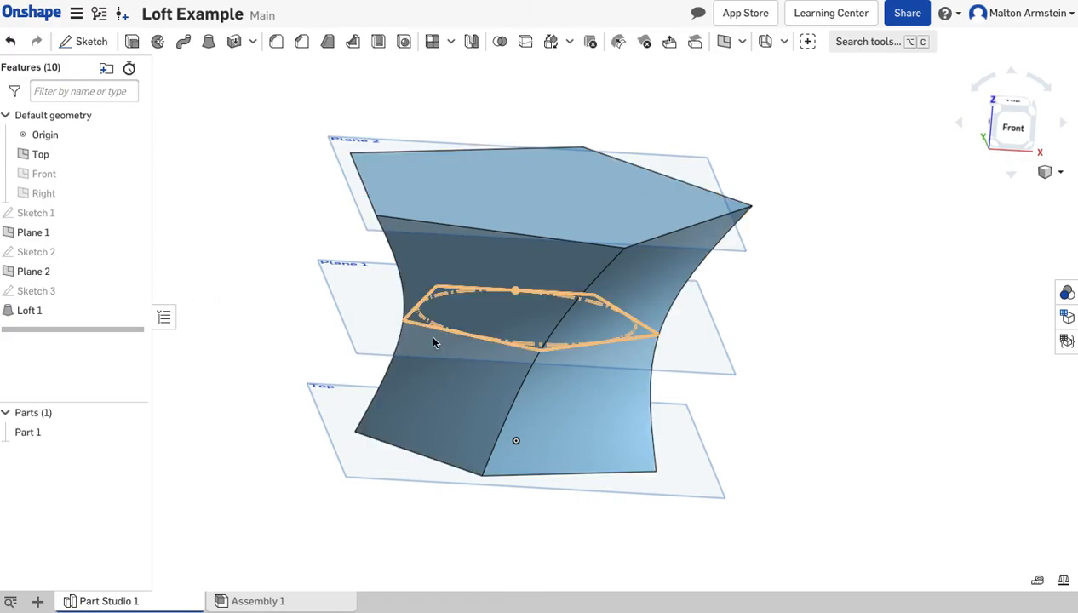
mouse_move(347, 377)
right_mouse_down()
mouse_move(380, 397)
mouse_move(348, 406)
mouse_move(347, 385)
mouse_move(353, 396)
right_mouse_up()
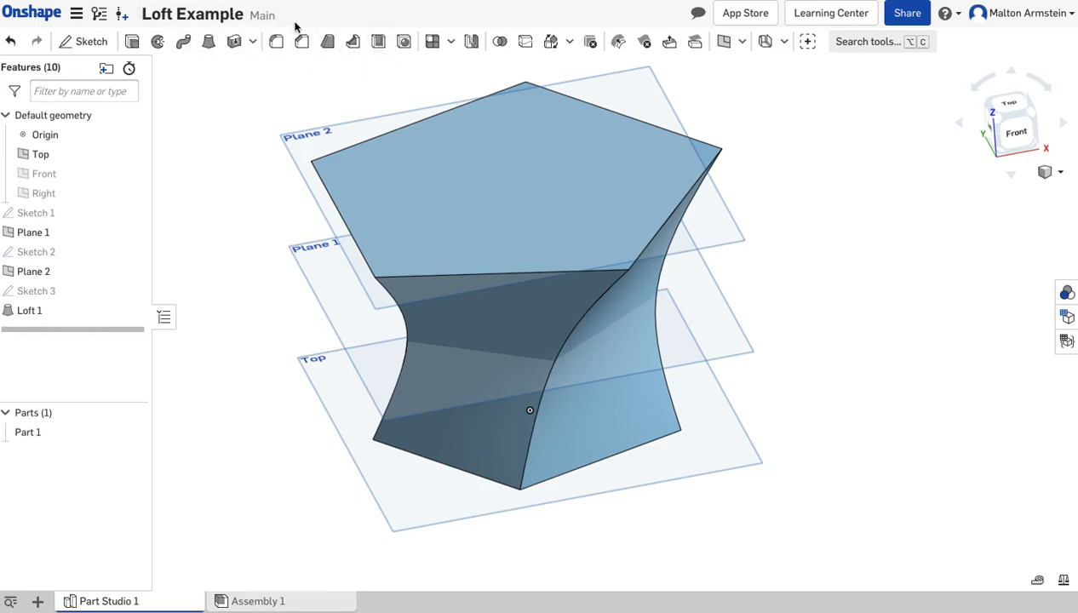
left_click(380, 44)
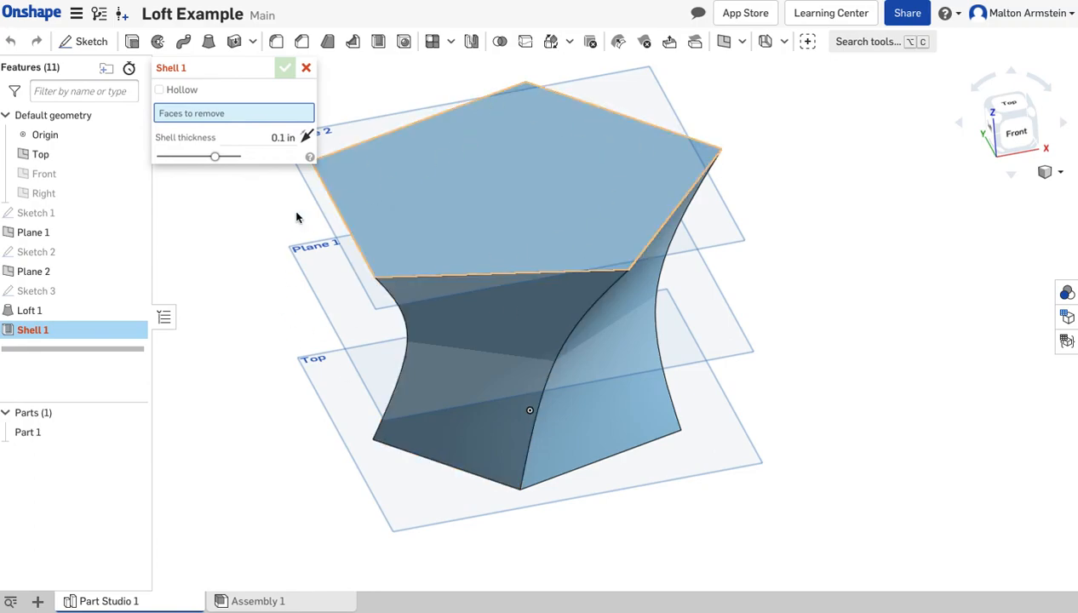
left_click(529, 176)
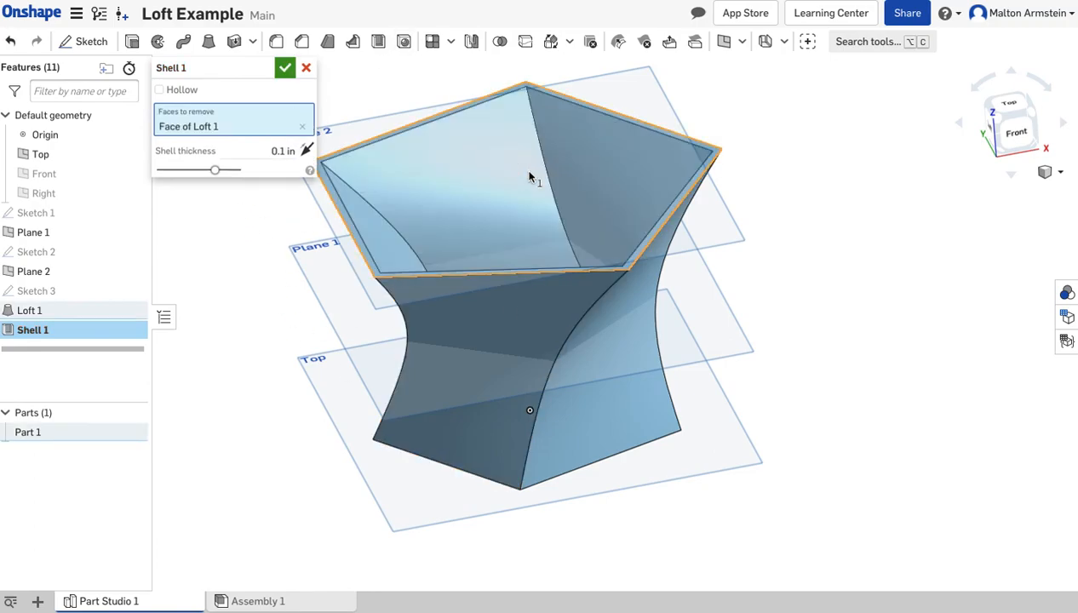
mouse_move(445, 209)
right_mouse_down()
mouse_move(469, 260)
mouse_move(496, 236)
mouse_move(430, 240)
mouse_move(425, 250)
mouse_move(471, 228)
right_mouse_up()
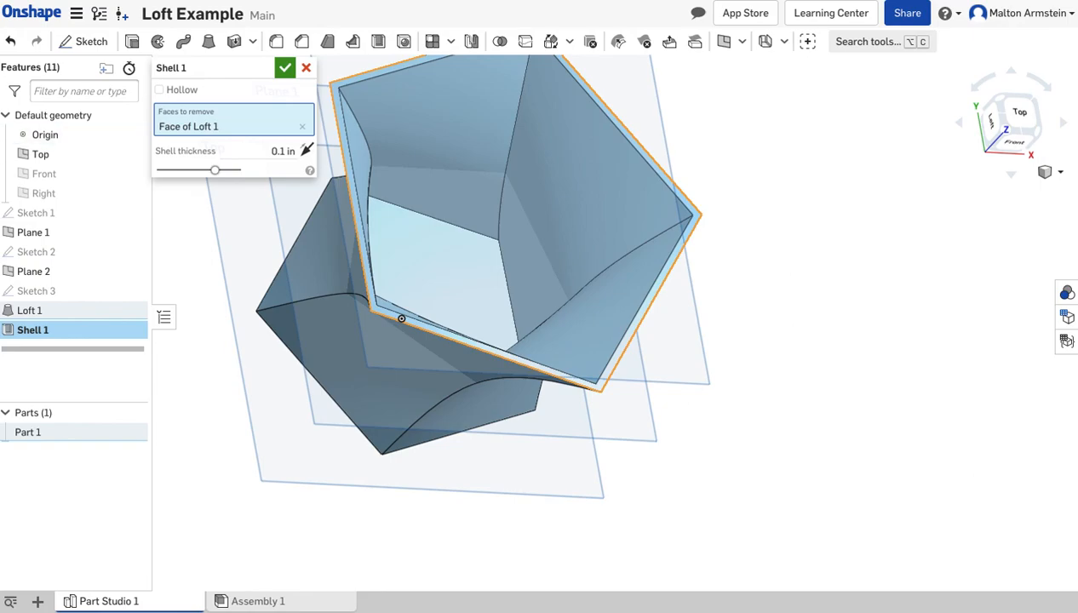
left_click(286, 68)
Examine the shelled loft's open interior and curved side walls from several angles and distances
right_click_drag(606, 228, 733, 349)
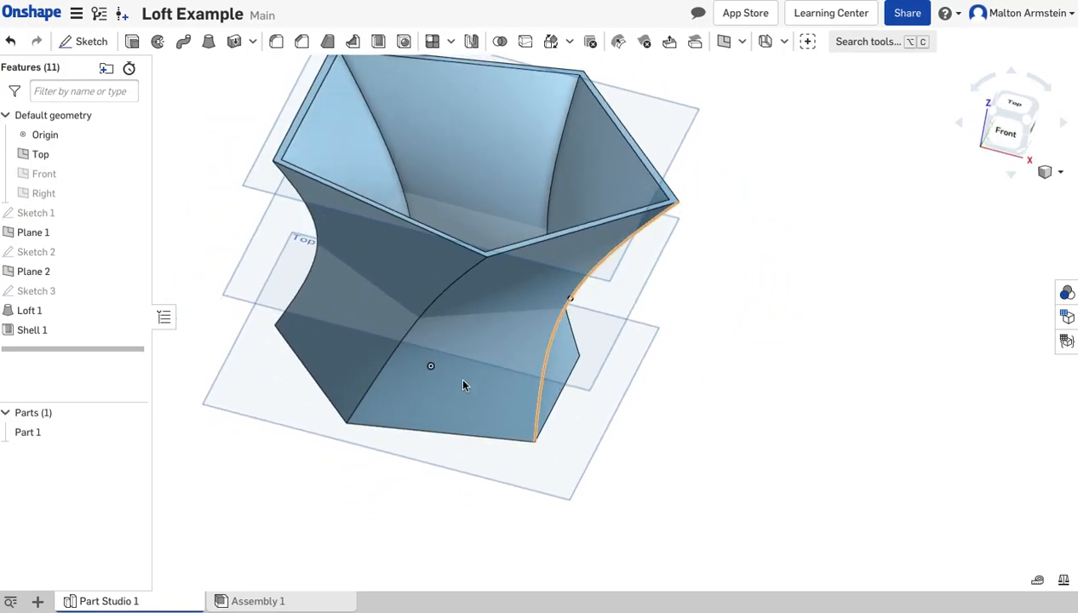
scroll(441, 357, "down", 5)
scroll(403, 313, "up", 5)
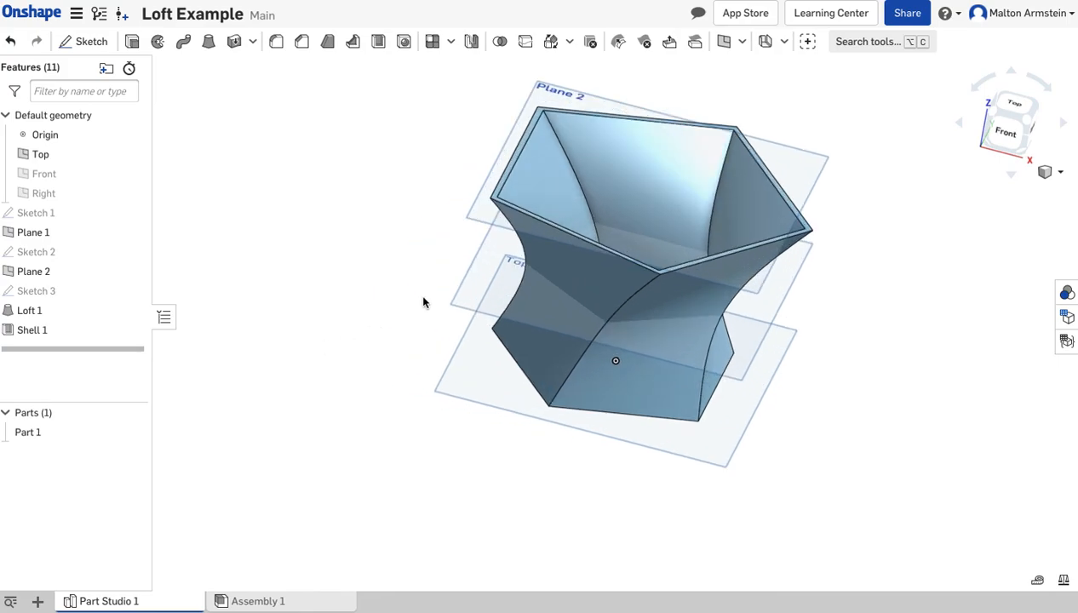
right_click_drag(771, 213, 773, 297)
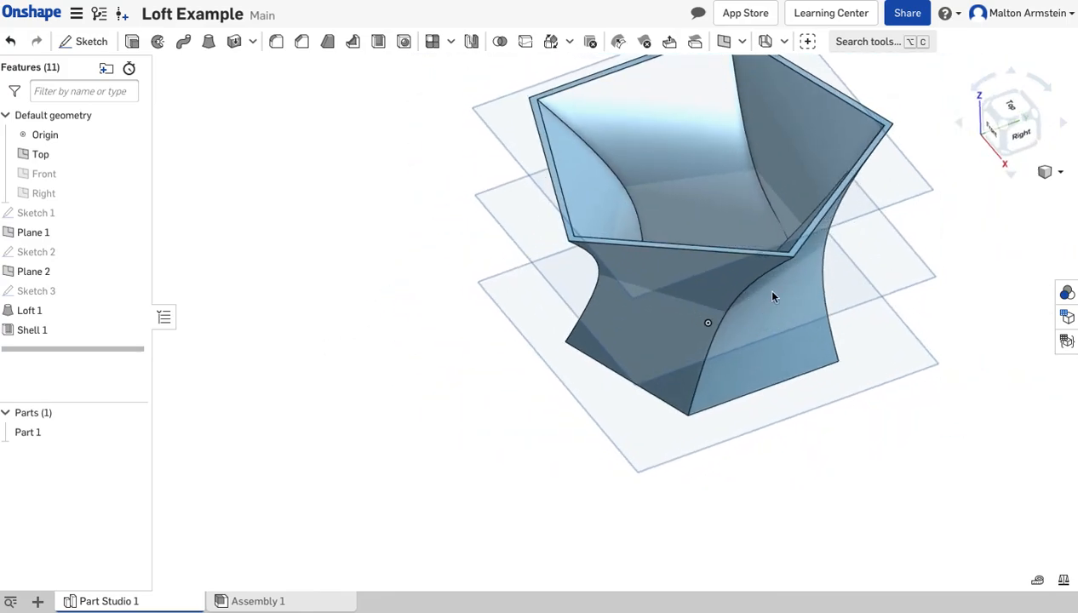
scroll(773, 296, "down", 3)
scroll(620, 353, "up", 3)
mouse_move(679, 418)
right_mouse_down()
mouse_move(697, 424)
mouse_move(695, 410)
mouse_move(661, 420)
mouse_move(649, 409)
mouse_move(698, 392)
mouse_move(680, 433)
right_mouse_up()
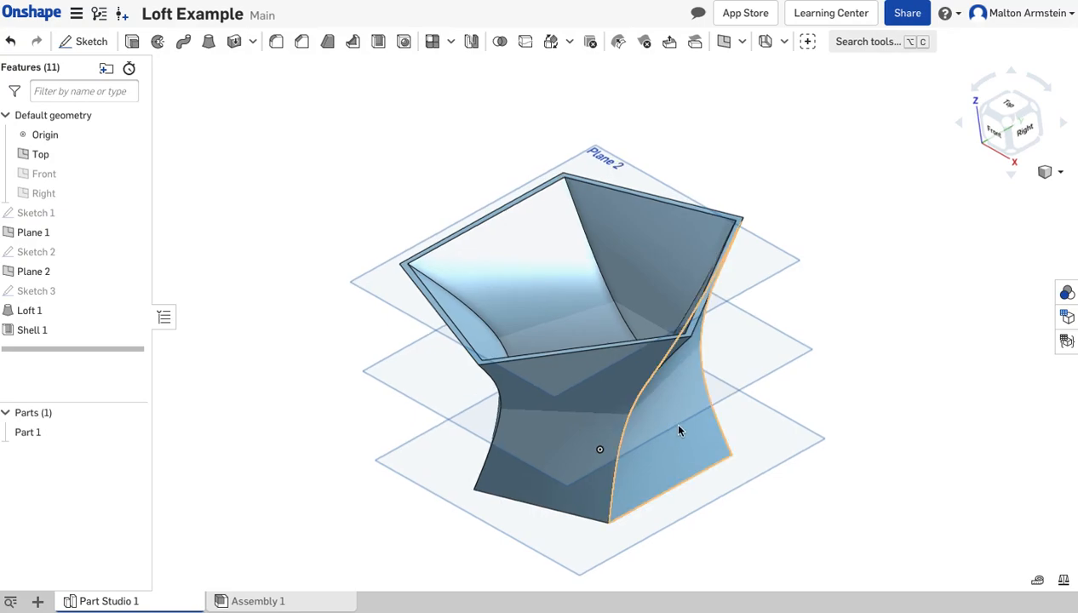